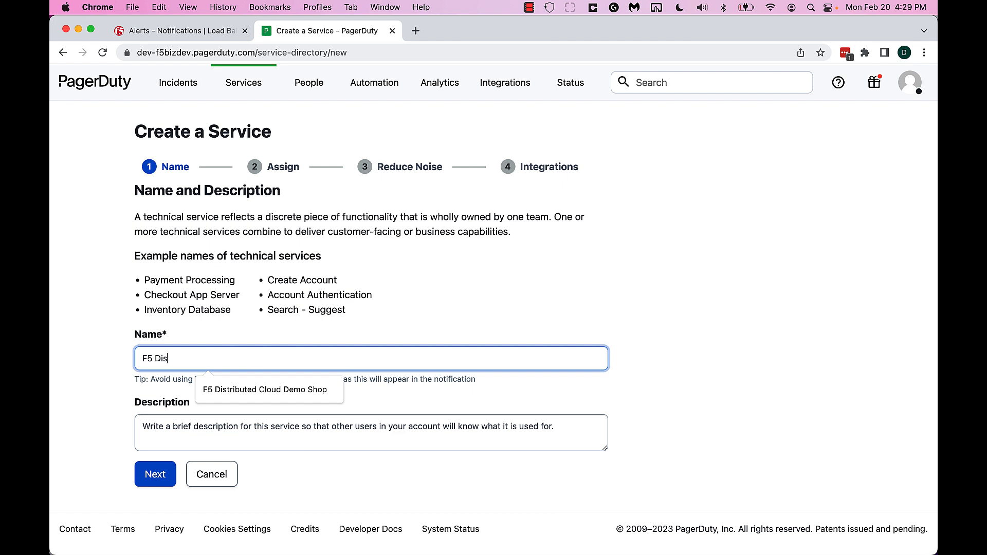
- Name the new service F5 Distributed Cloud Demo Shop and assign it a newly generated escalation policy
{"action": "left_click", "coordinate": [270, 391]}
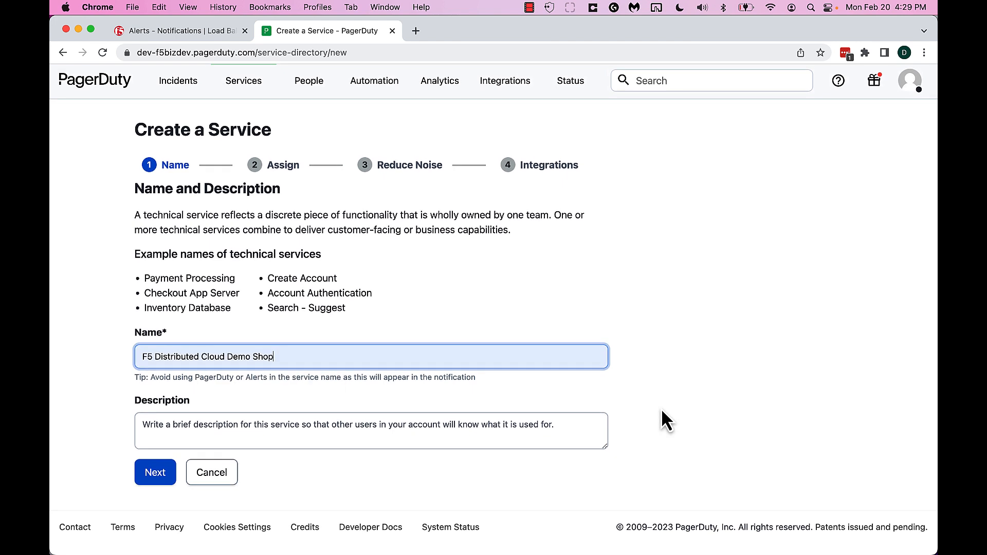
{"action": "left_click", "coordinate": [156, 476]}
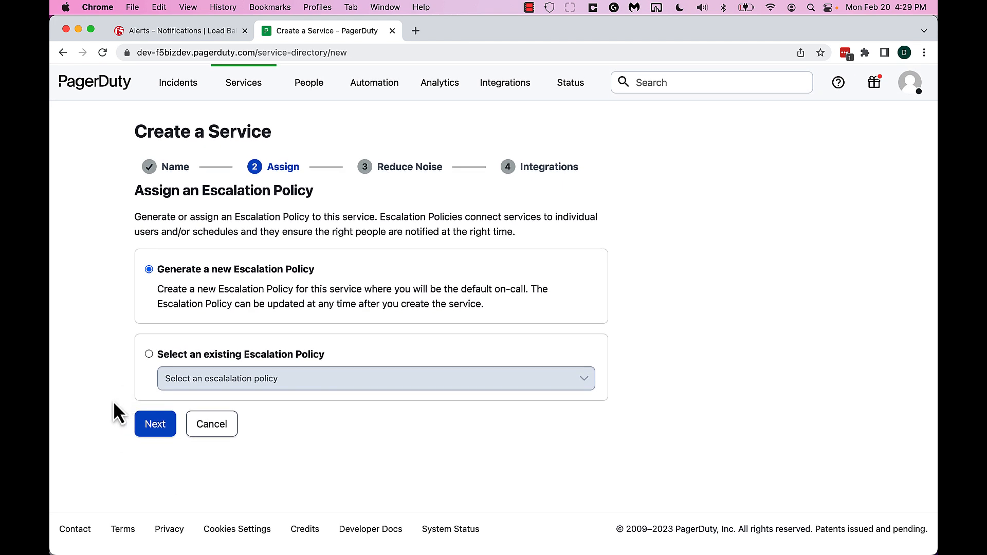
{"action": "left_click", "coordinate": [152, 423]}
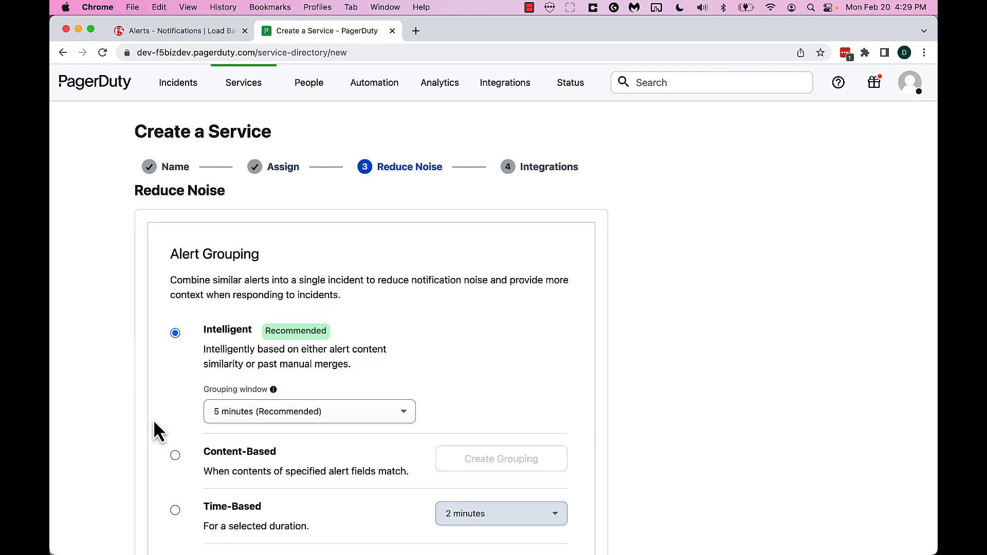
- Accept Intelligent alert grouping with a 5-minute window and a 5-minute auto-pause for transient alerts
{"action": "scroll", "coordinate": [162, 404], "scroll_direction": "down", "scroll_amount": 2}
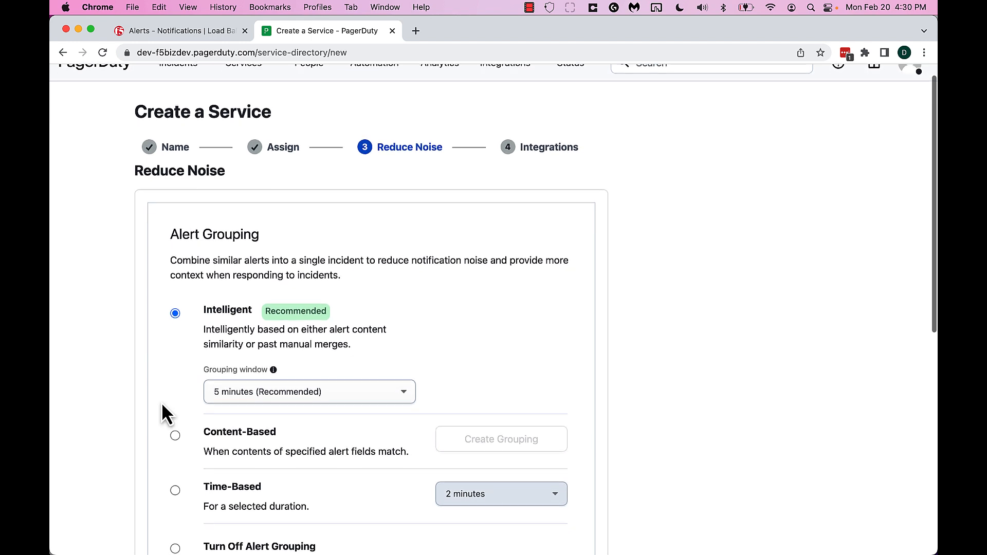
{"action": "scroll", "coordinate": [162, 407], "scroll_direction": "down", "scroll_amount": 2}
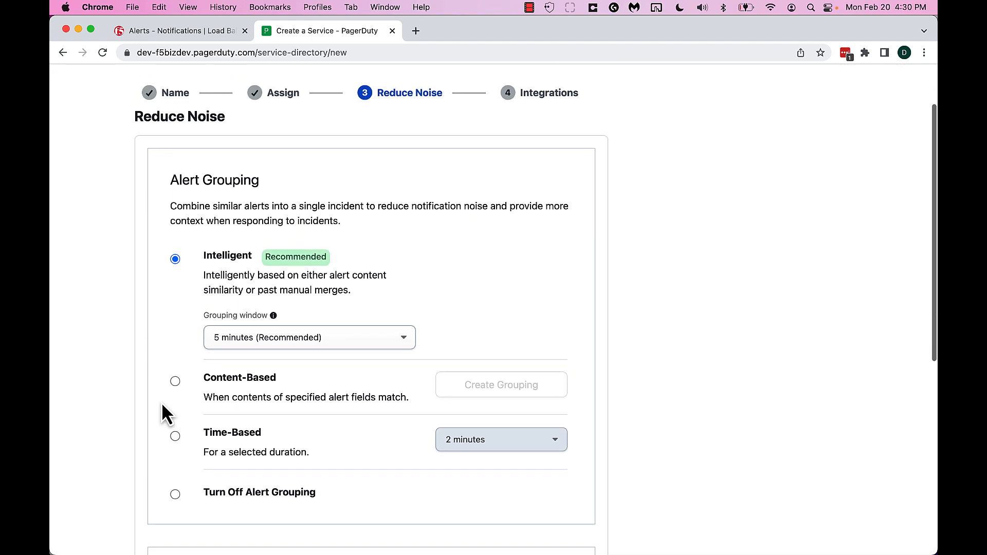
{"action": "scroll", "coordinate": [162, 406], "scroll_direction": "down", "scroll_amount": 10}
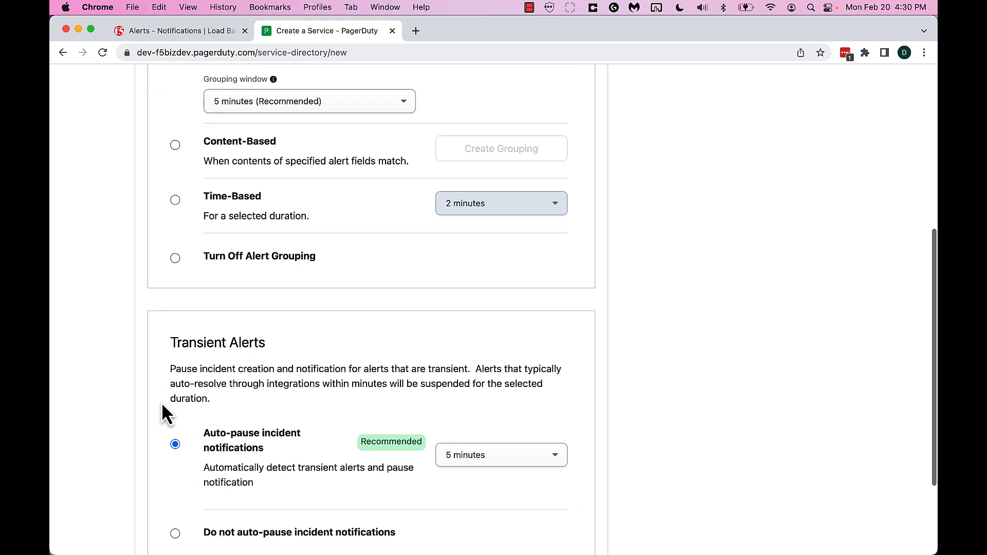
{"action": "scroll", "coordinate": [162, 402], "scroll_direction": "down", "scroll_amount": 5}
{"action": "left_click", "coordinate": [157, 491]}
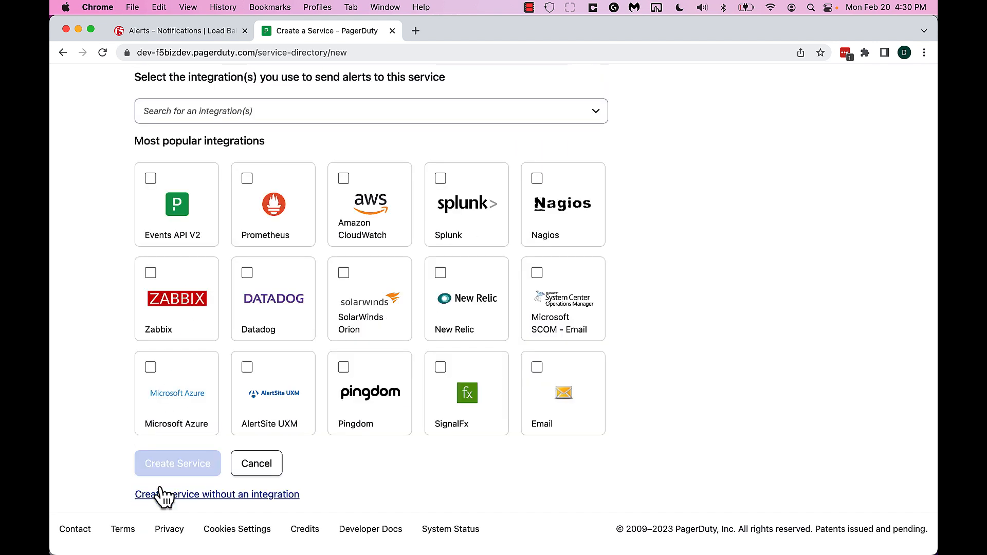
- Add the Custom Event Transformer integration, create the service, and show the integration's details
{"action": "left_click", "coordinate": [201, 111]}
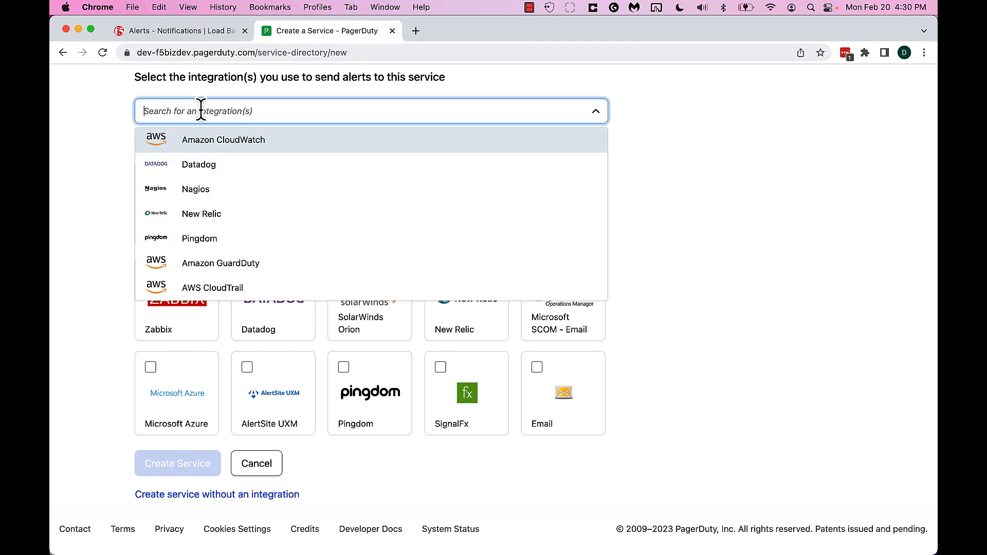
{"action": "type", "text": "custom"}
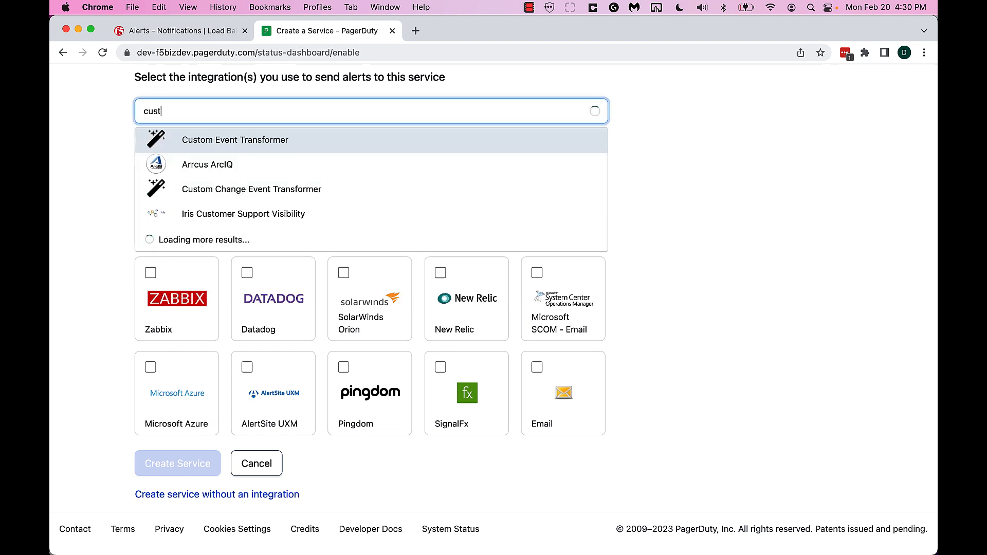
{"action": "left_click", "coordinate": [201, 144]}
{"action": "left_click", "coordinate": [690, 259]}
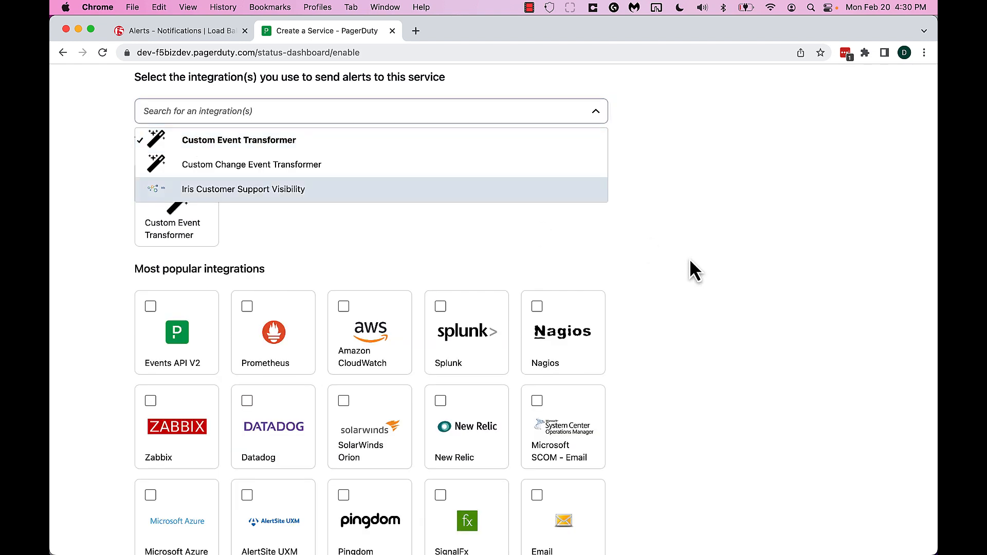
{"action": "scroll", "coordinate": [689, 258], "scroll_direction": "down", "scroll_amount": 2}
{"action": "scroll", "coordinate": [690, 258], "scroll_direction": "down", "scroll_amount": 2}
{"action": "left_click", "coordinate": [192, 466]}
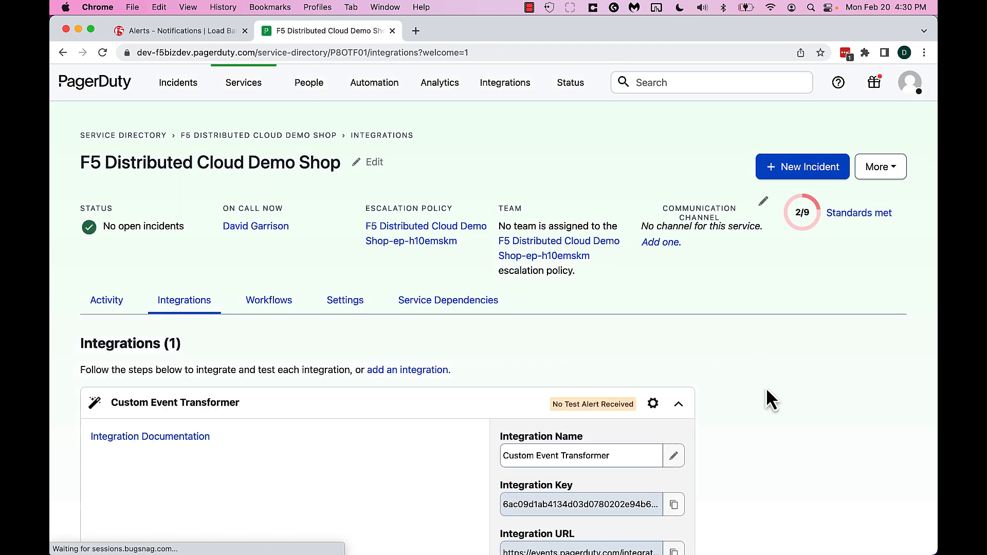
{"action": "scroll", "coordinate": [766, 387], "scroll_direction": "down", "scroll_amount": 2}
{"action": "scroll", "coordinate": [766, 389], "scroll_direction": "down", "scroll_amount": 1}
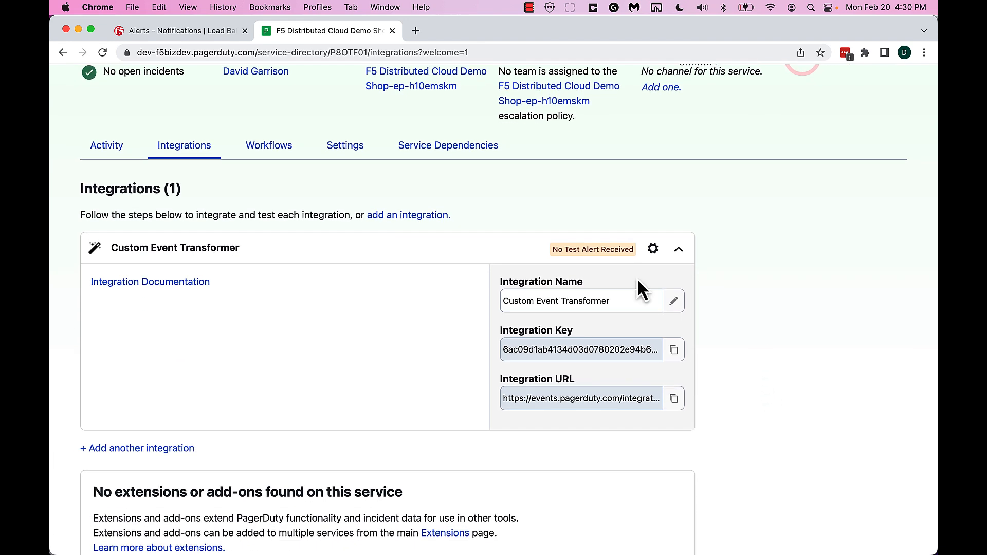
- Switch to the F5 Distributed Cloud console and start a new alert receiver in the demo-shop namespace
{"action": "left_click", "coordinate": [164, 32]}
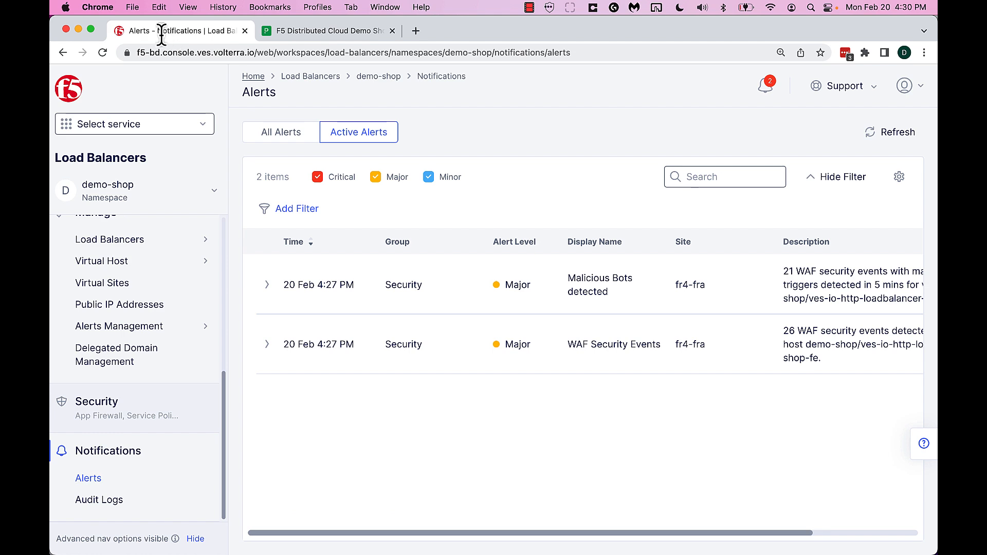
{"action": "mouse_move", "coordinate": [160, 239]}
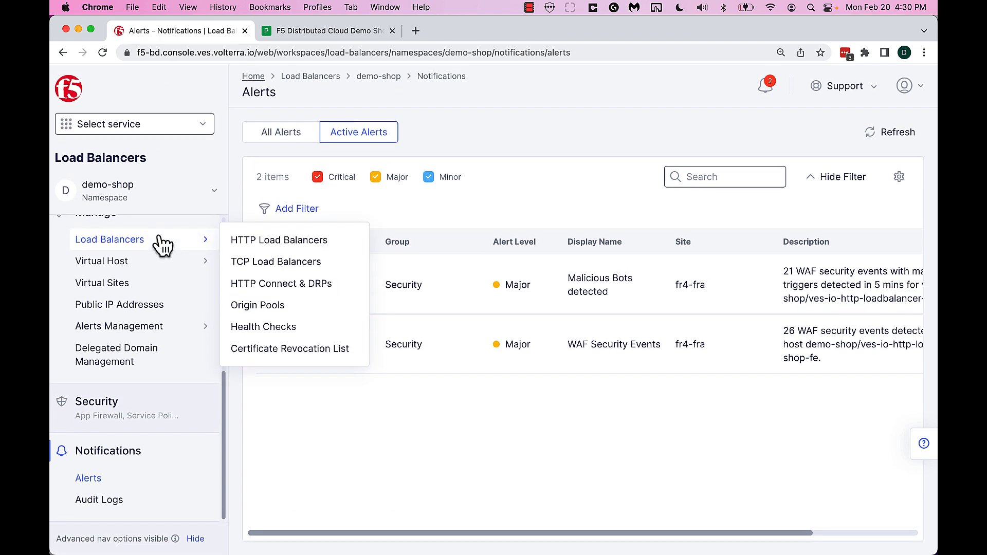
{"action": "scroll", "coordinate": [159, 236], "scroll_direction": "up", "scroll_amount": 1}
{"action": "mouse_move", "coordinate": [149, 363]}
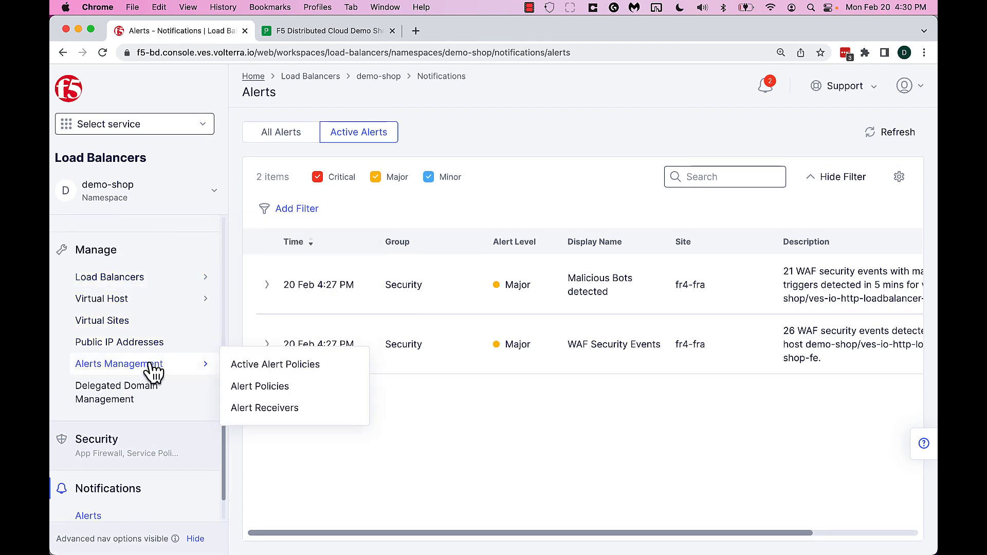
{"action": "left_click", "coordinate": [264, 409]}
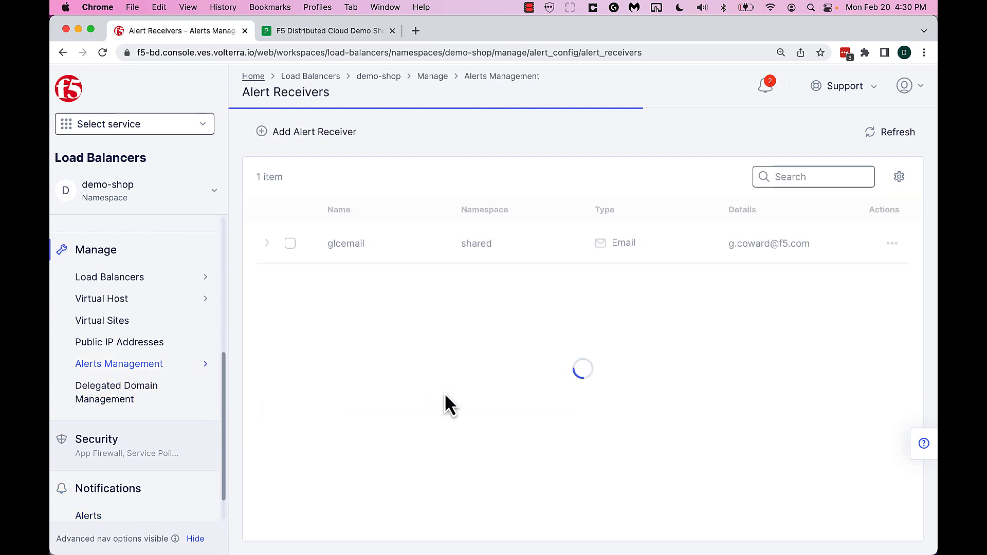
{"action": "left_click", "coordinate": [329, 131]}
- Name the alert receiver demo-shop-pager-duty and set its receiver type to PagerDuty
{"action": "left_click", "coordinate": [334, 177]}
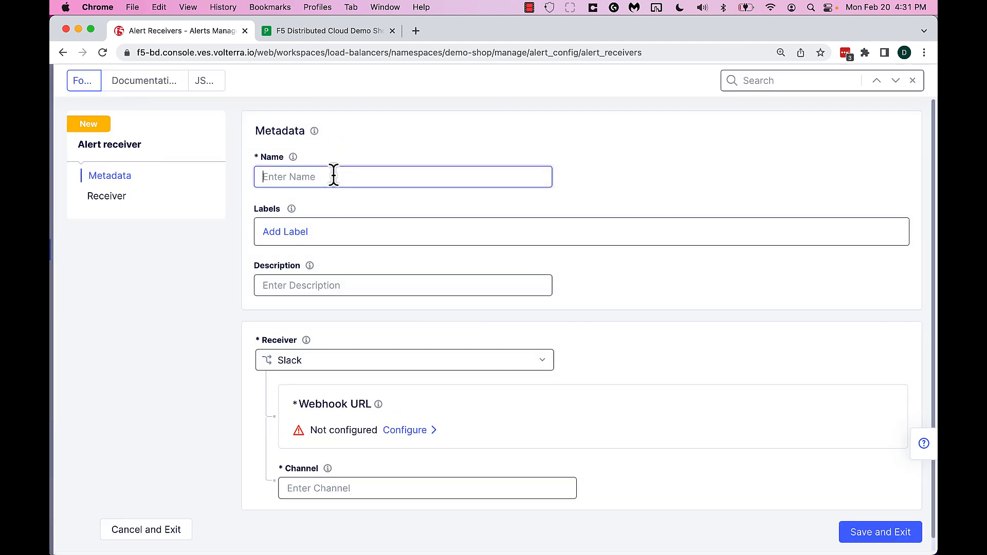
{"action": "type", "text": "demo-"}
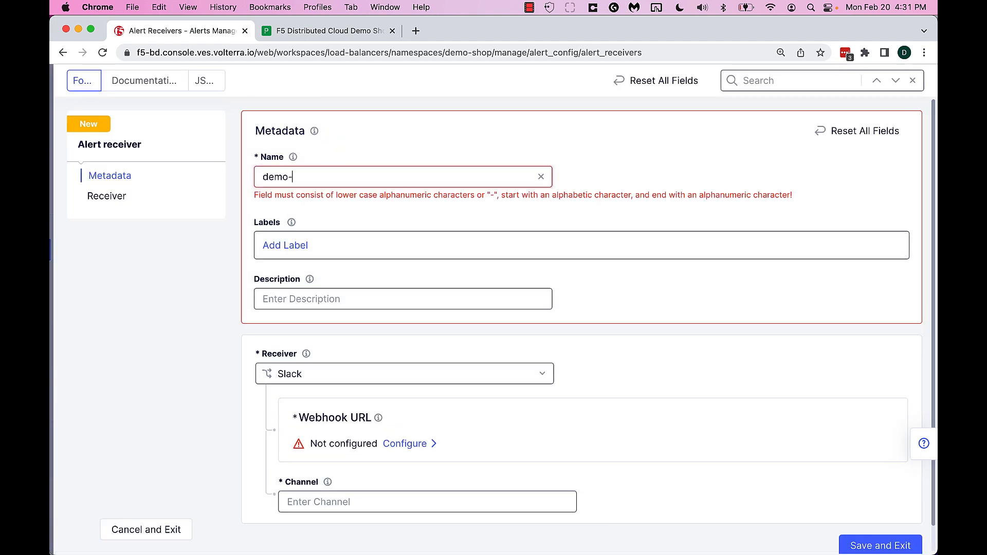
{"action": "type", "text": "shop-page"}
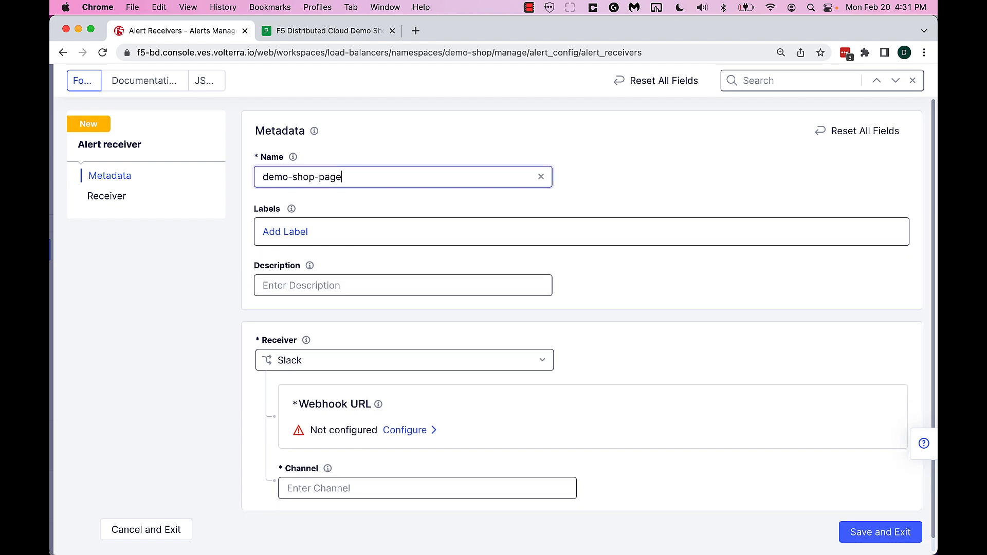
{"action": "type", "text": "r-"}
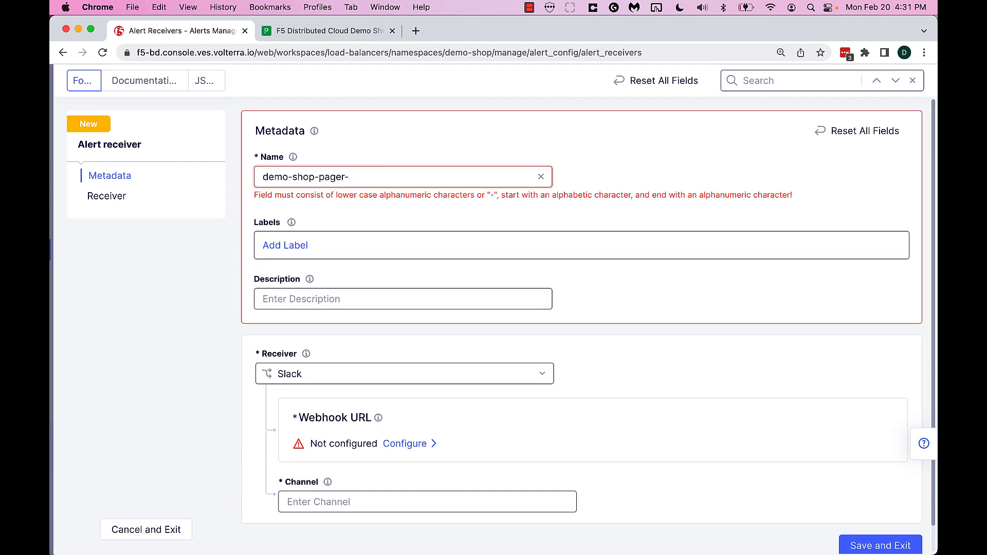
{"action": "type", "text": "duty"}
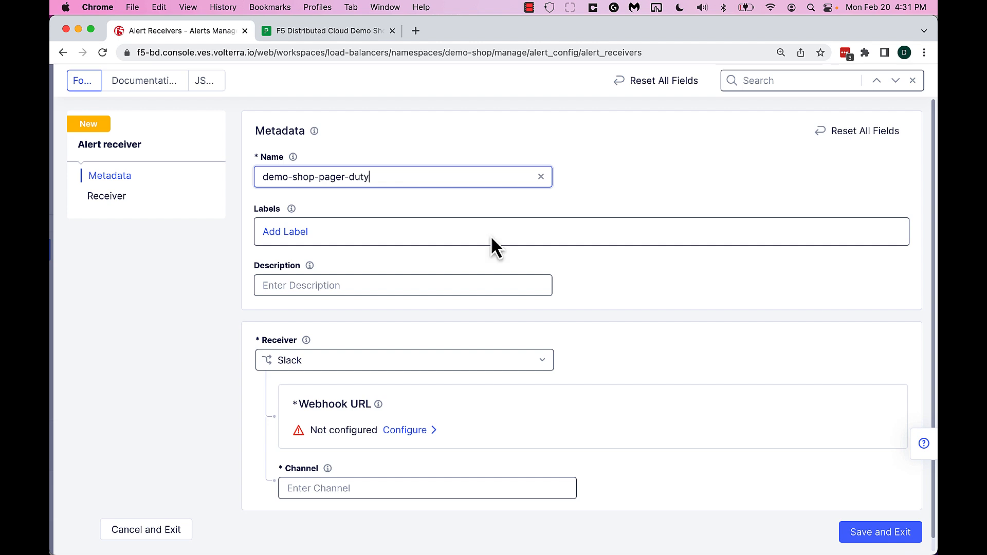
{"action": "scroll", "coordinate": [648, 324], "scroll_direction": "down", "scroll_amount": 1}
{"action": "left_click", "coordinate": [544, 348]}
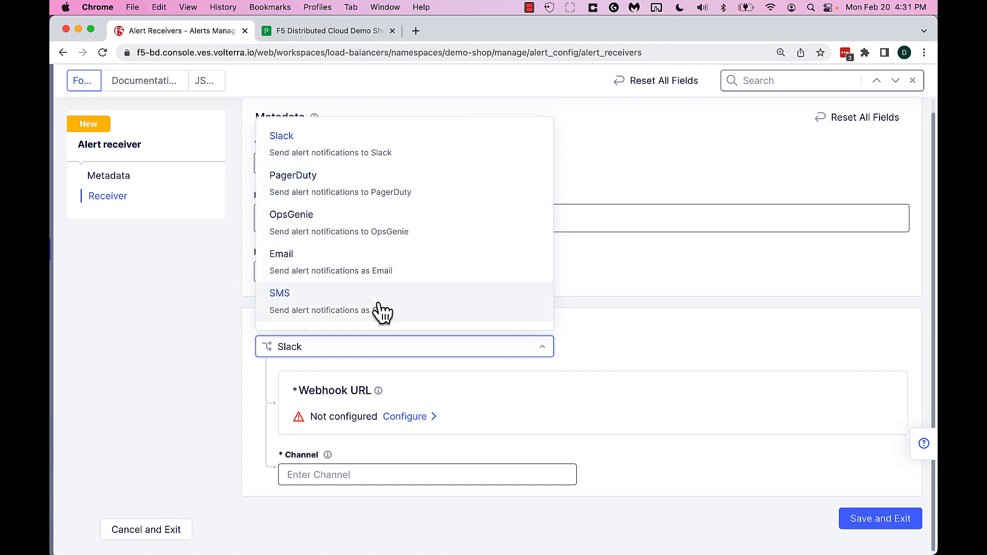
{"action": "left_click", "coordinate": [345, 191]}
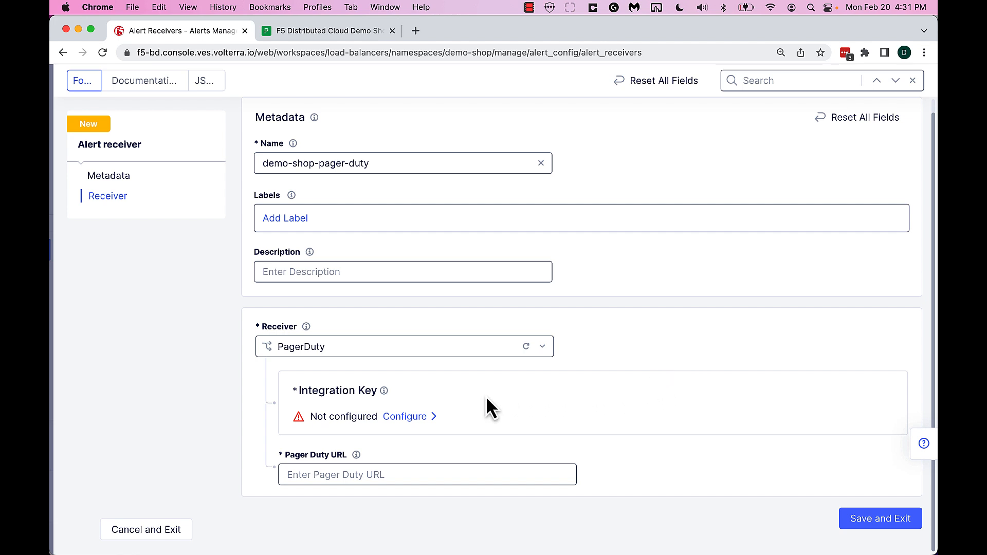
- Copy the integration key from the PagerDuty service and apply it as the receiver's blindfolded Integration Key secret
{"action": "left_click", "coordinate": [403, 417]}
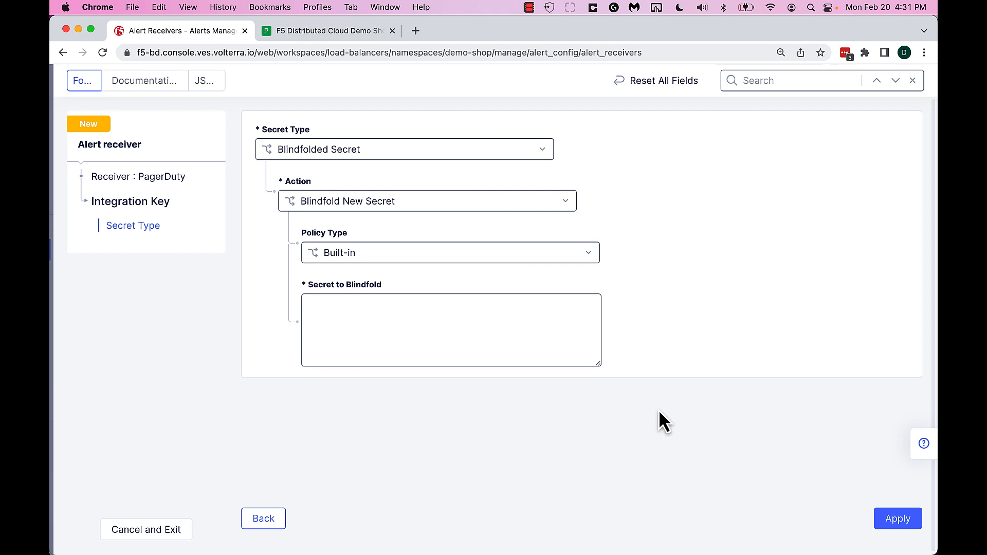
{"action": "left_click", "coordinate": [324, 30]}
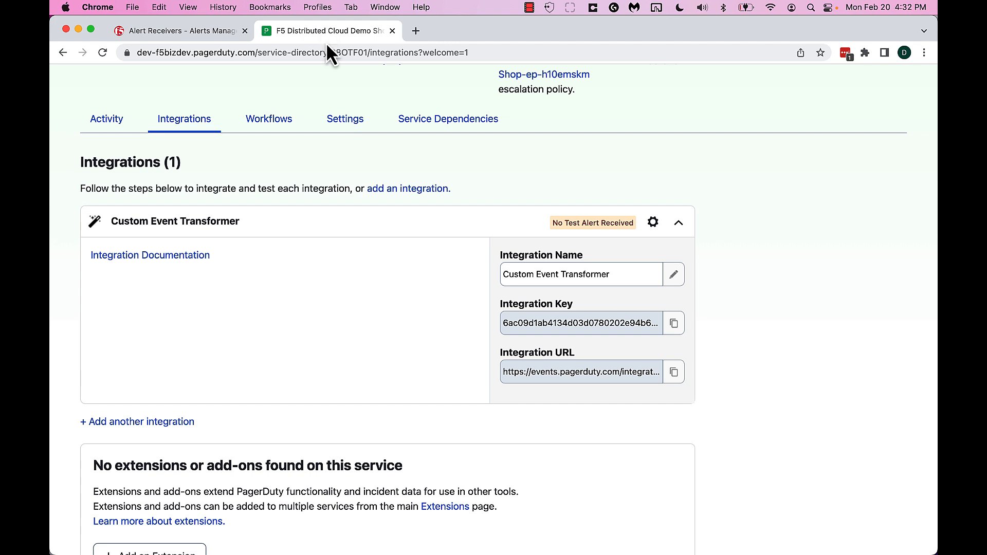
{"action": "left_click", "coordinate": [677, 324]}
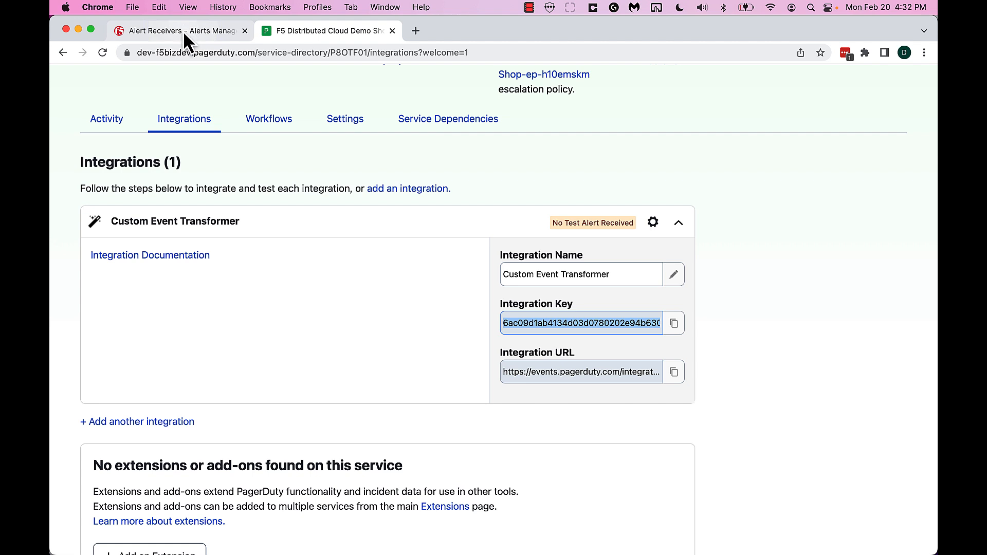
{"action": "left_click", "coordinate": [183, 31]}
{"action": "left_click", "coordinate": [331, 307]}
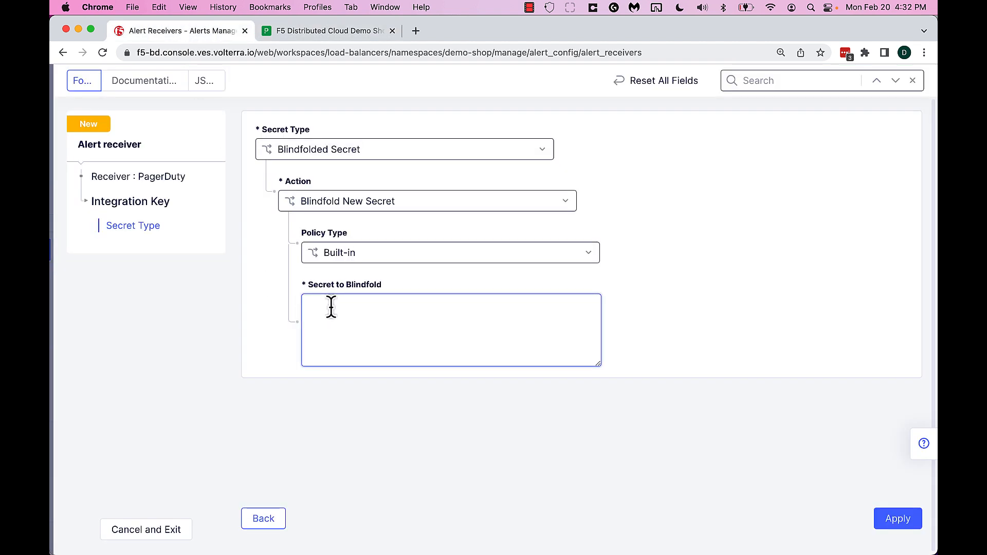
{"action": "key", "text": "super+v"}
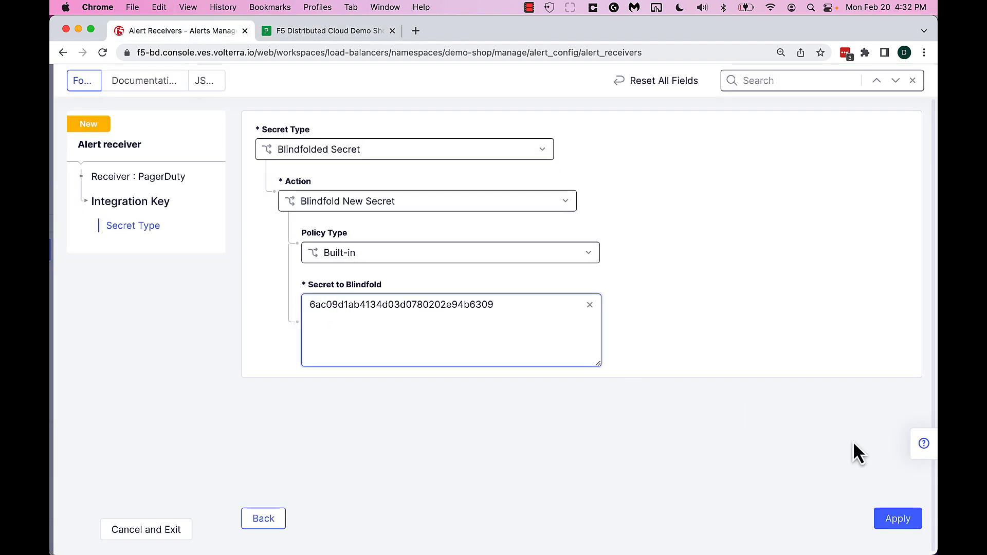
{"action": "left_click", "coordinate": [895, 520]}
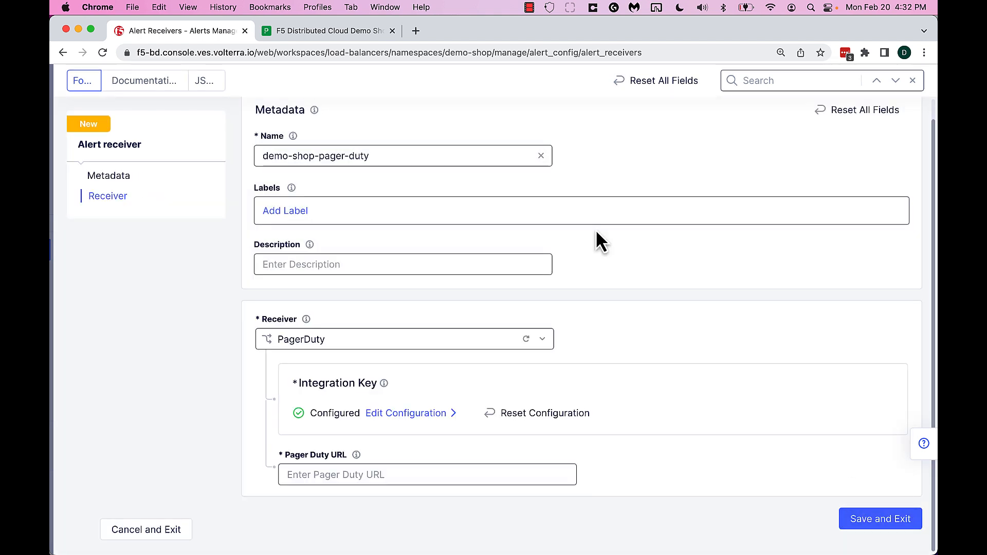
- Copy the integration URL from the PagerDuty service into the receiver's Pager Duty URL field and save the receiver
{"action": "left_click", "coordinate": [323, 30]}
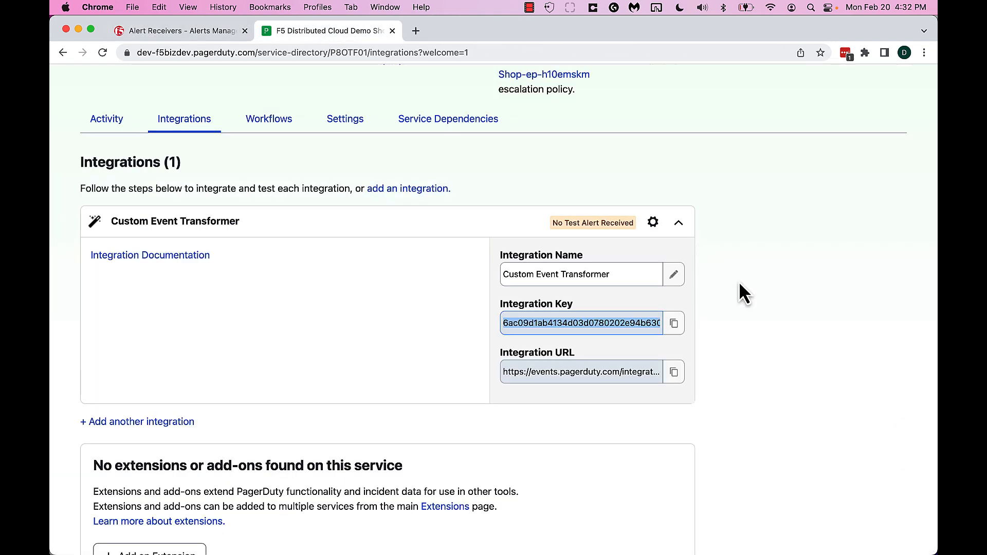
{"action": "left_click", "coordinate": [674, 372]}
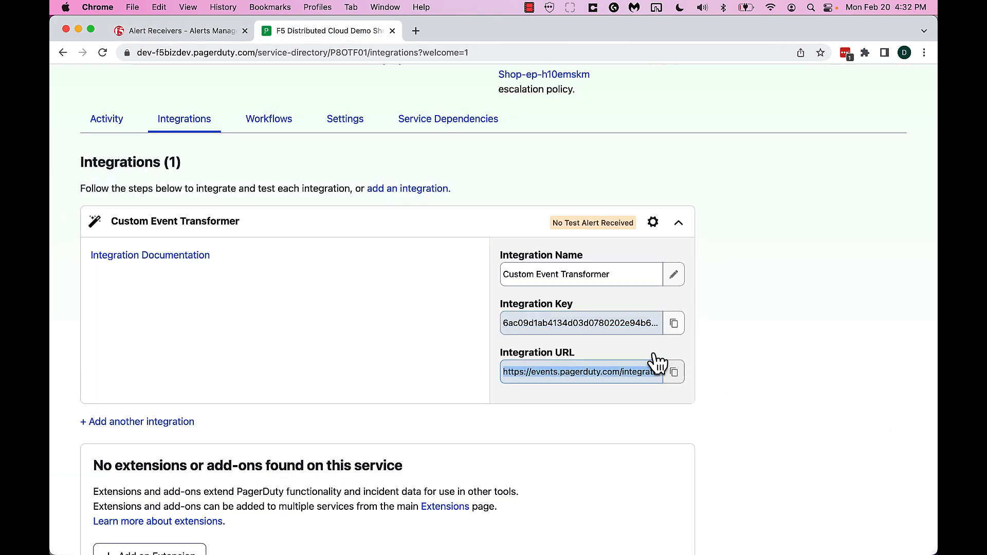
{"action": "left_click", "coordinate": [208, 30]}
{"action": "left_click", "coordinate": [372, 471]}
{"action": "left_click", "coordinate": [371, 471]}
{"action": "key", "text": "super+v"}
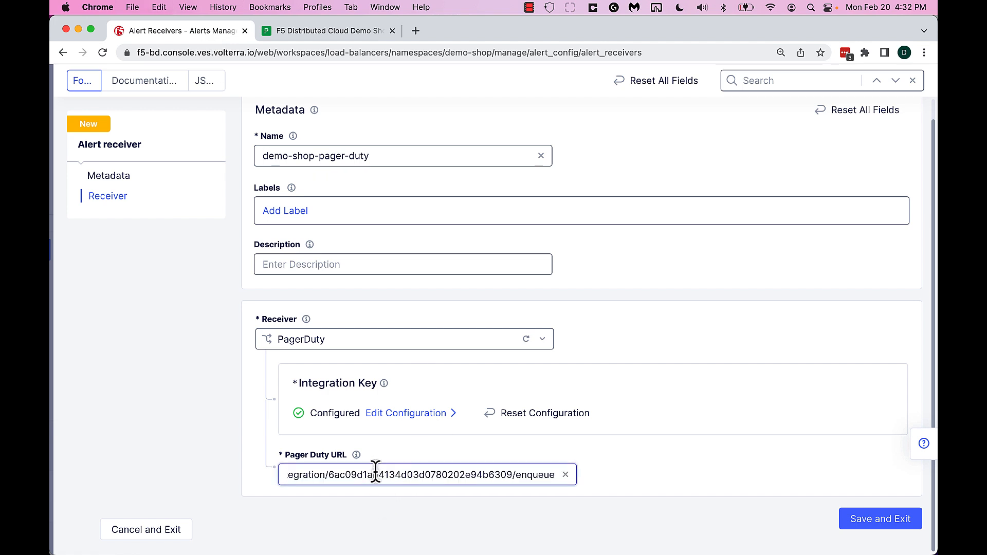
{"action": "left_click", "coordinate": [881, 520]}
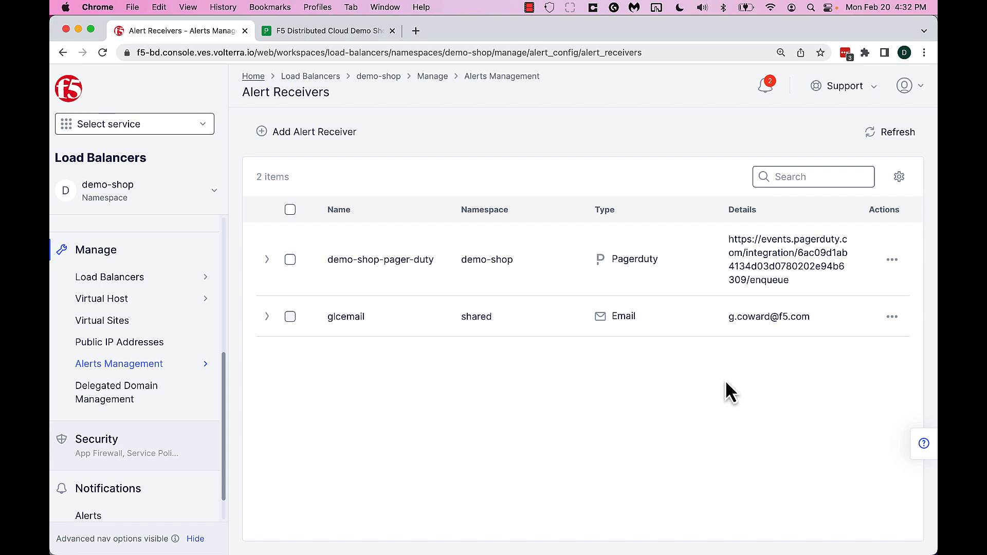
- Send a test alert from the demo-shop-pager-duty receiver and open the Custom Event Transform incident in PagerDuty
{"action": "left_click", "coordinate": [892, 263]}
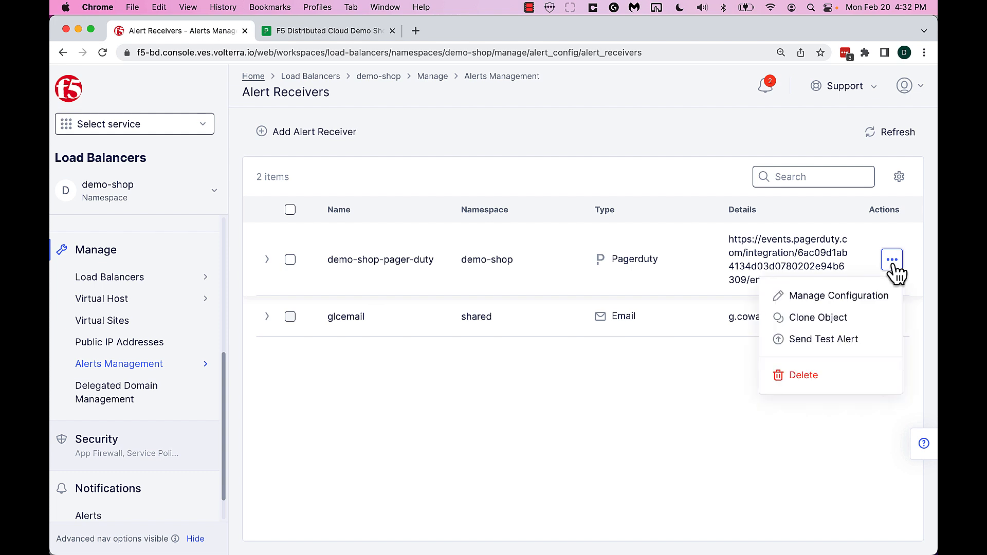
{"action": "left_click", "coordinate": [834, 341]}
{"action": "left_click", "coordinate": [586, 352]}
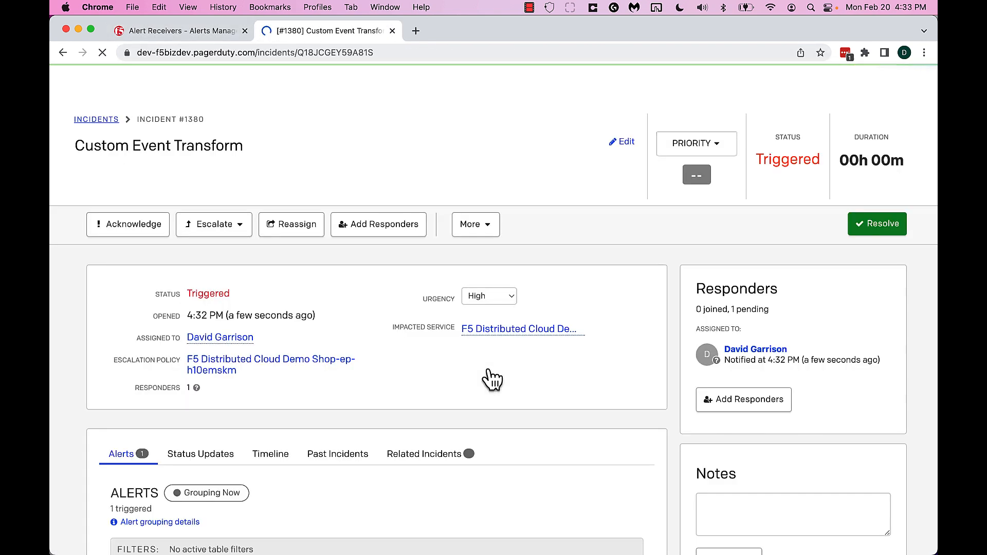
- Open the triggered alert from the Custom Event Transform incident and examine its custom details payload
{"action": "scroll", "coordinate": [492, 379], "scroll_direction": "down", "scroll_amount": 5}
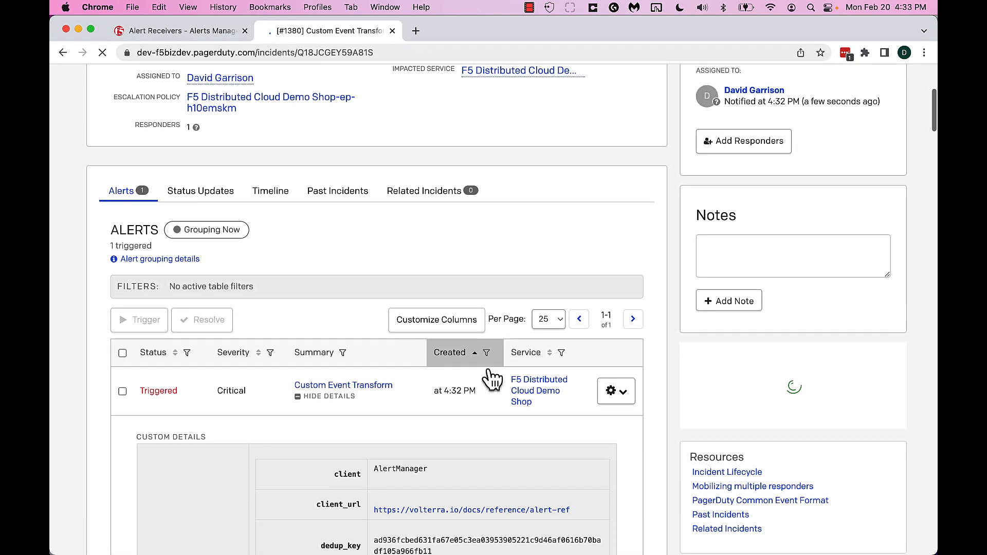
{"action": "left_click", "coordinate": [623, 379]}
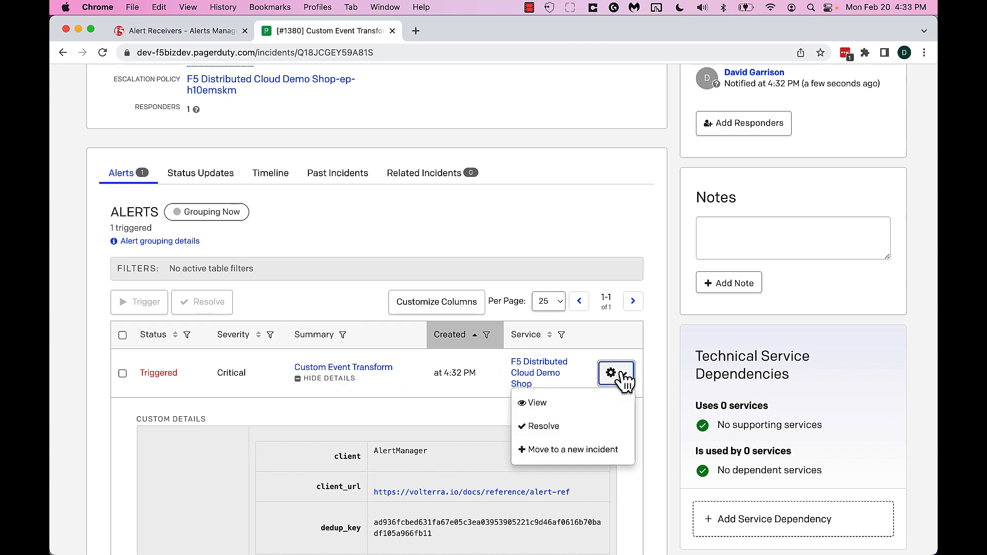
{"action": "left_click", "coordinate": [549, 406]}
{"action": "scroll", "coordinate": [493, 450], "scroll_direction": "down", "scroll_amount": 4}
{"action": "scroll", "coordinate": [493, 442], "scroll_direction": "down", "scroll_amount": 3}
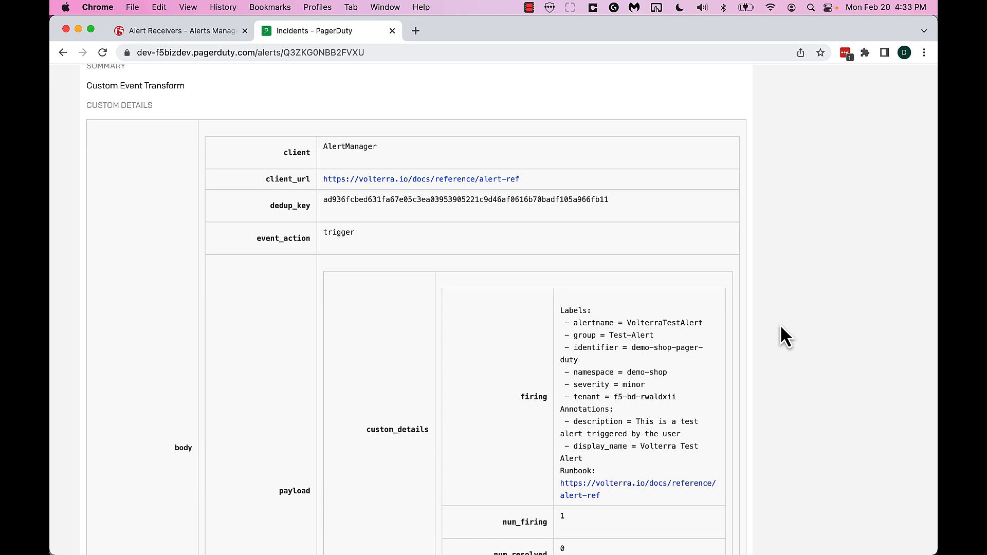
{"action": "scroll", "coordinate": [745, 338], "scroll_direction": "down", "scroll_amount": 1}
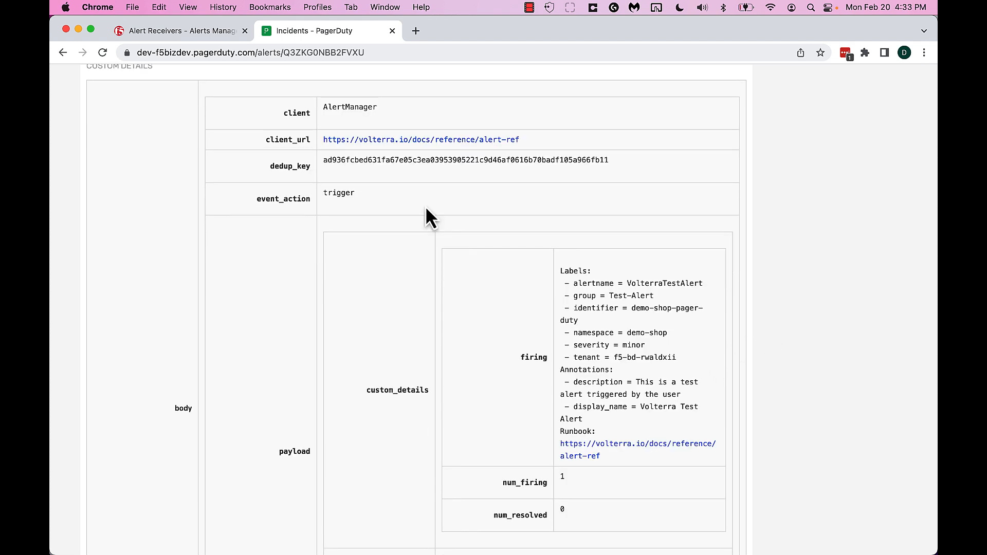
- Switch to the F5 Distributed Cloud console and start a new alert policy in the demo-shop namespace
{"action": "left_click", "coordinate": [184, 32]}
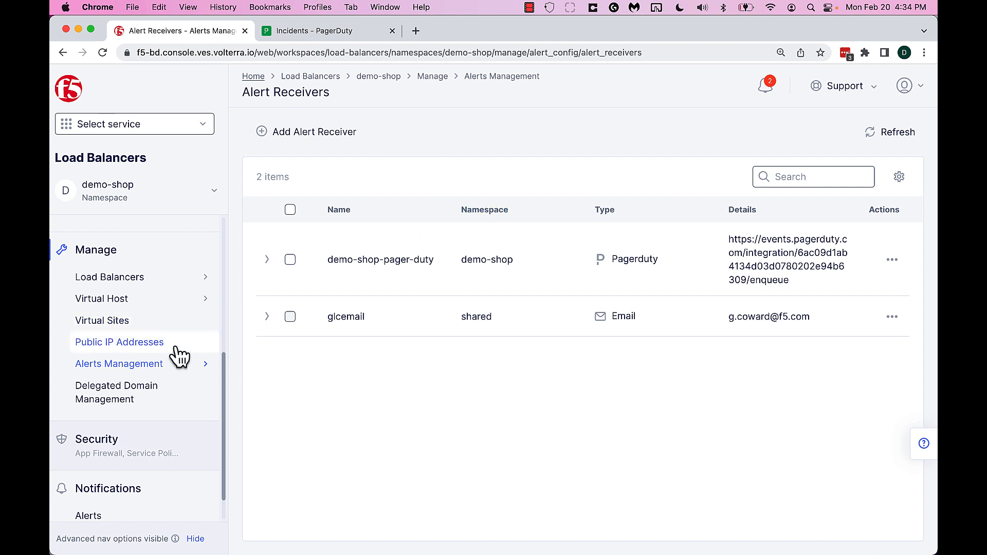
{"action": "mouse_move", "coordinate": [172, 369]}
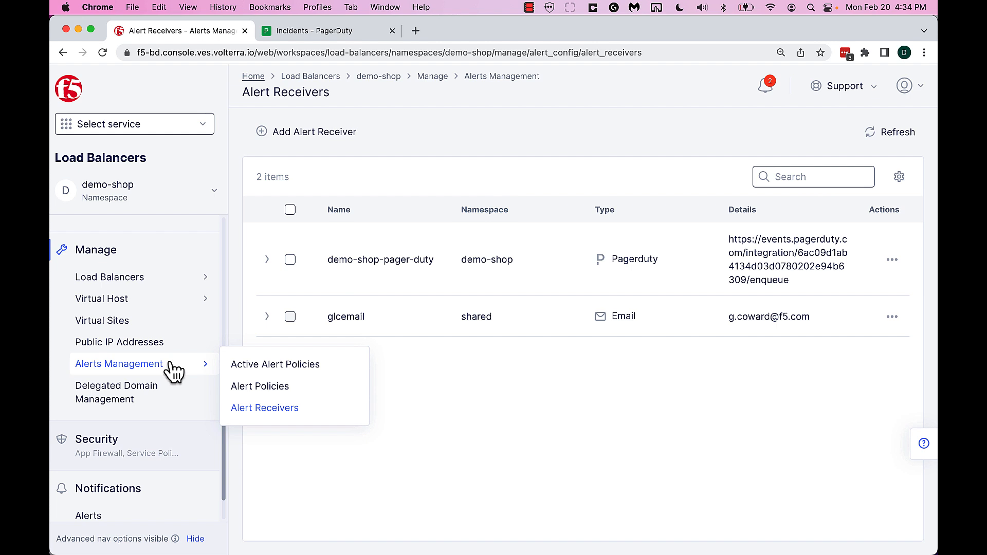
{"action": "left_click", "coordinate": [254, 390]}
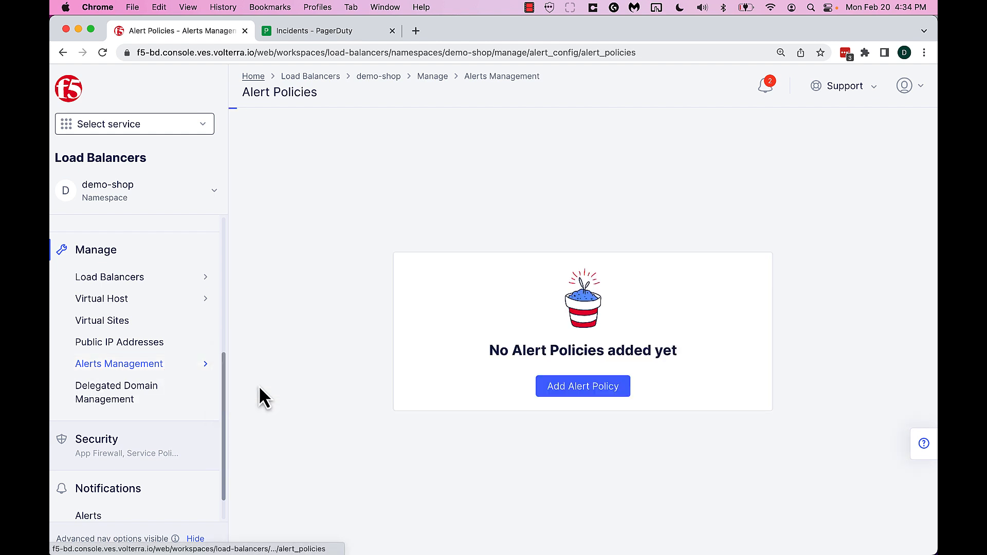
{"action": "left_click", "coordinate": [589, 386]}
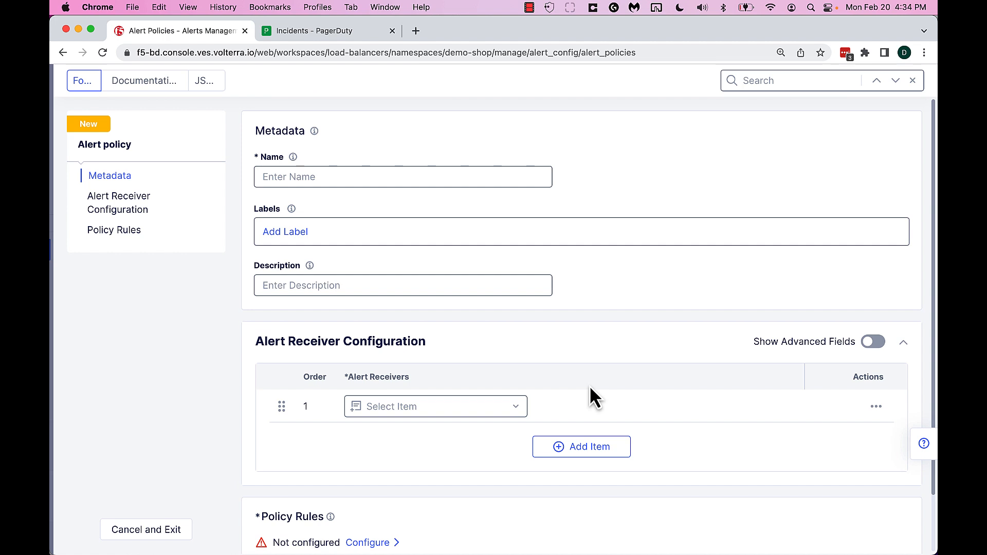
- Name the alert policy demo-shop-pager-duty-alert-policy and select demo-shop/demo-shop-pager-duty as its alert receiver
{"action": "left_click", "coordinate": [473, 177]}
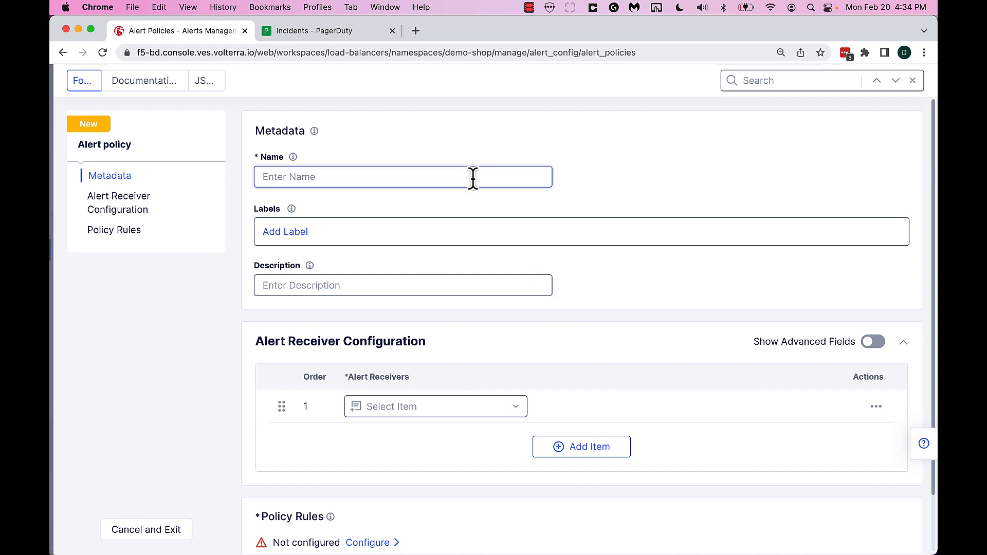
{"action": "type", "text": "demo-s"}
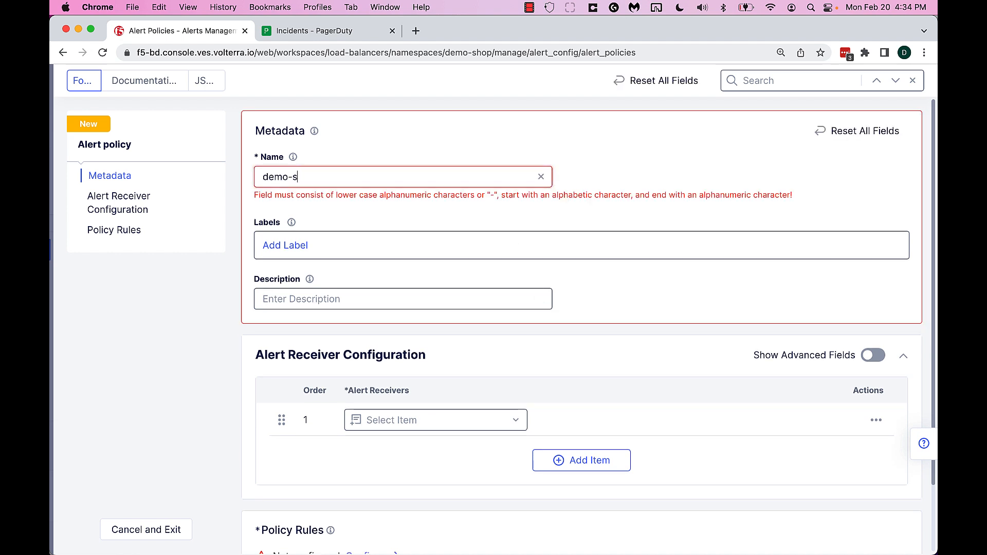
{"action": "type", "text": "hop-pager"}
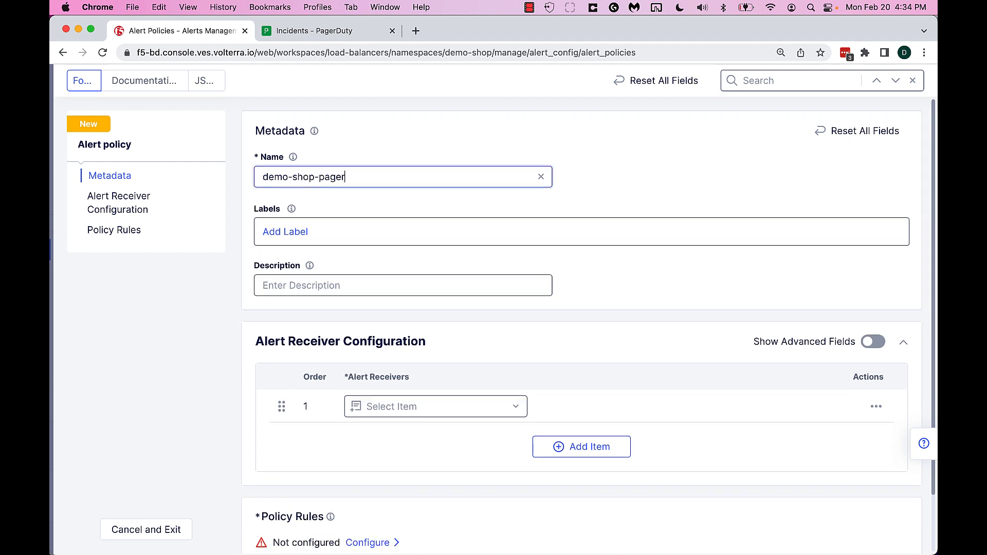
{"action": "type", "text": "-duty-a"}
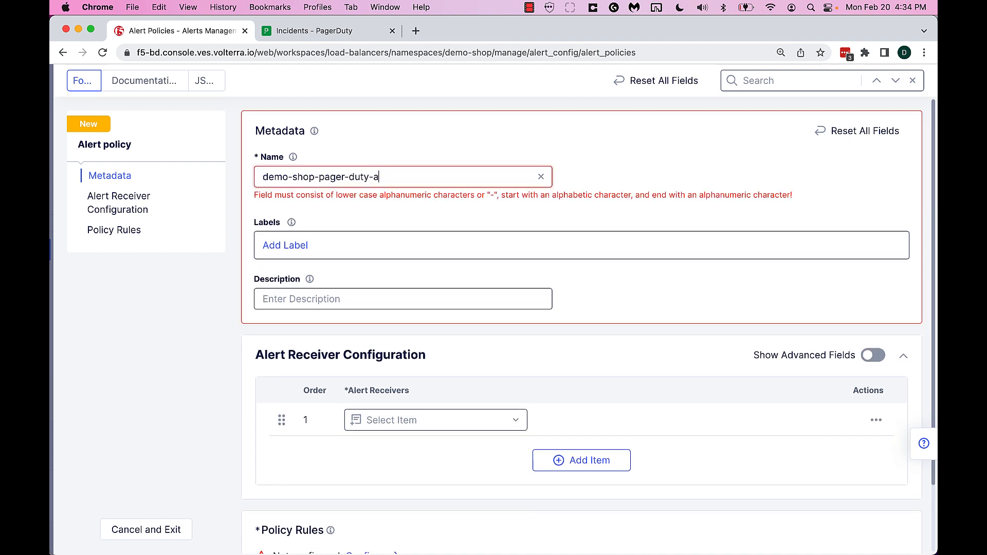
{"action": "type", "text": "lert-po"}
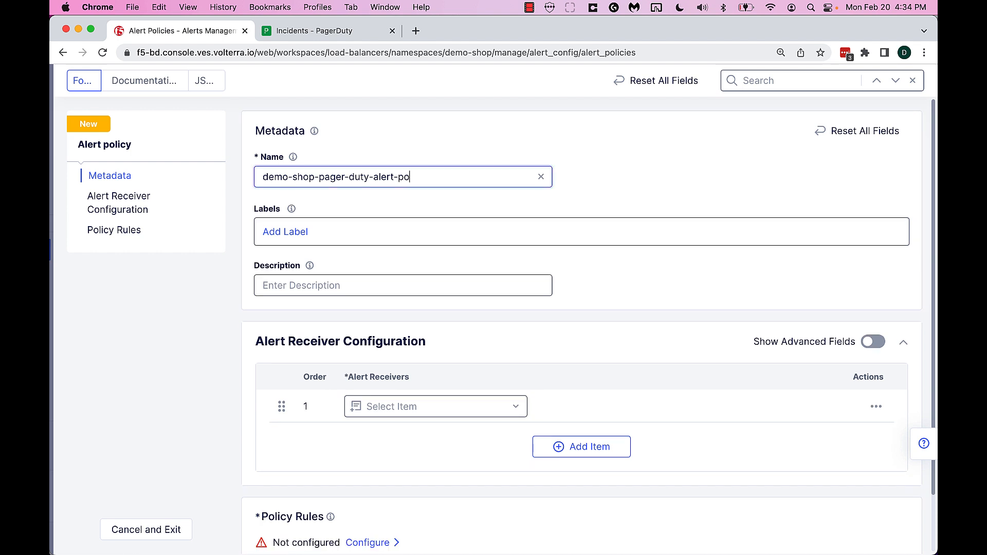
{"action": "type", "text": "licy"}
{"action": "left_click", "coordinate": [791, 137]}
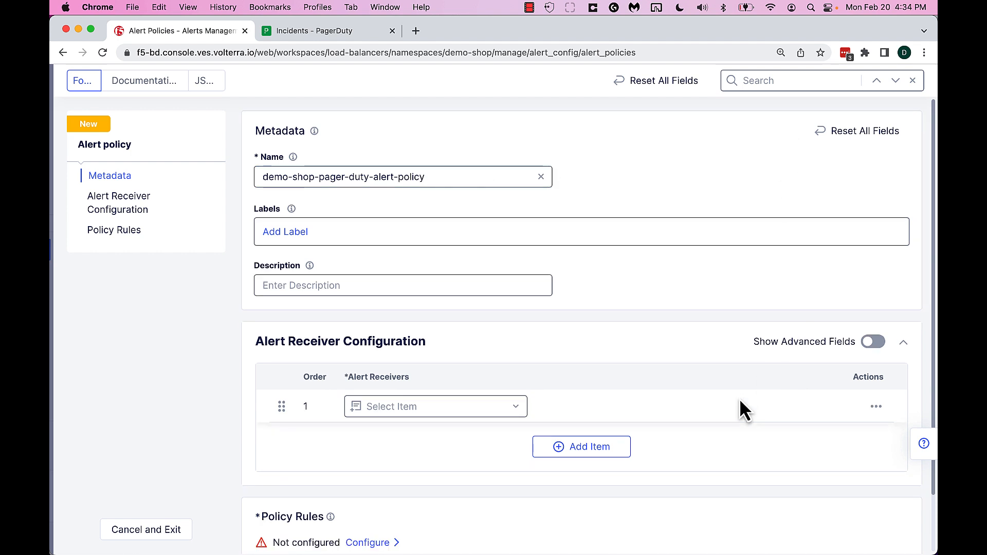
{"action": "left_click", "coordinate": [517, 406]}
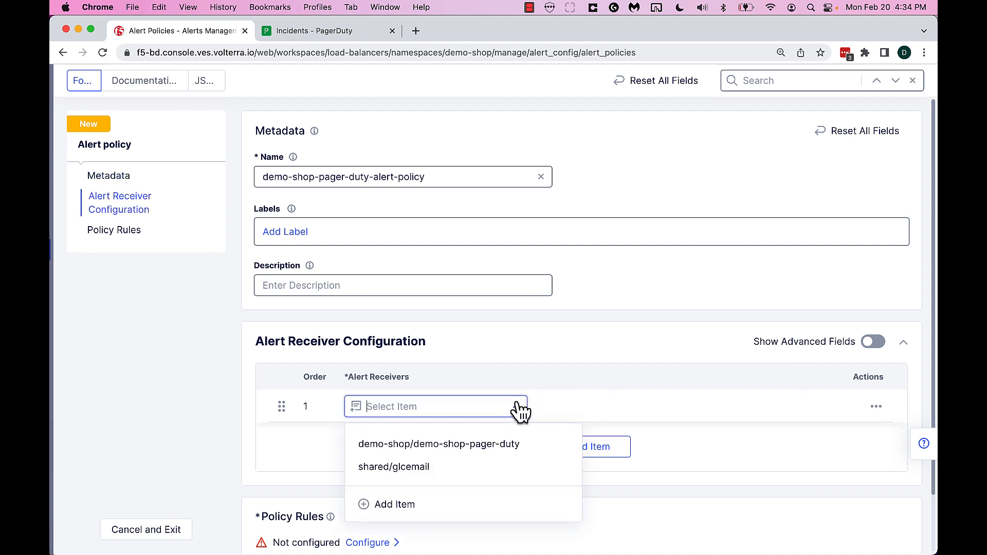
{"action": "left_click", "coordinate": [484, 446]}
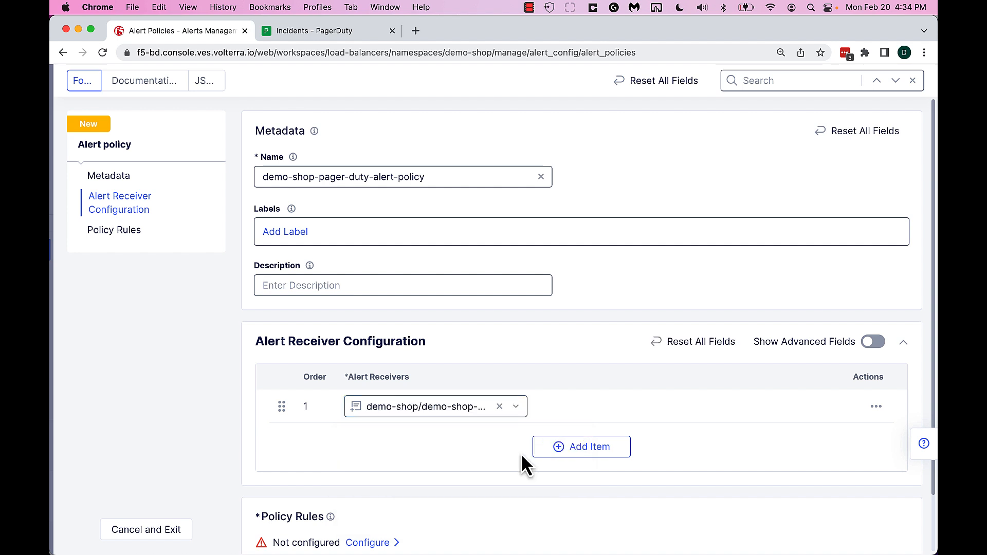
- Open the alert policy's rules configuration and add a new policy rule
{"action": "scroll", "coordinate": [689, 457], "scroll_direction": "down", "scroll_amount": 3}
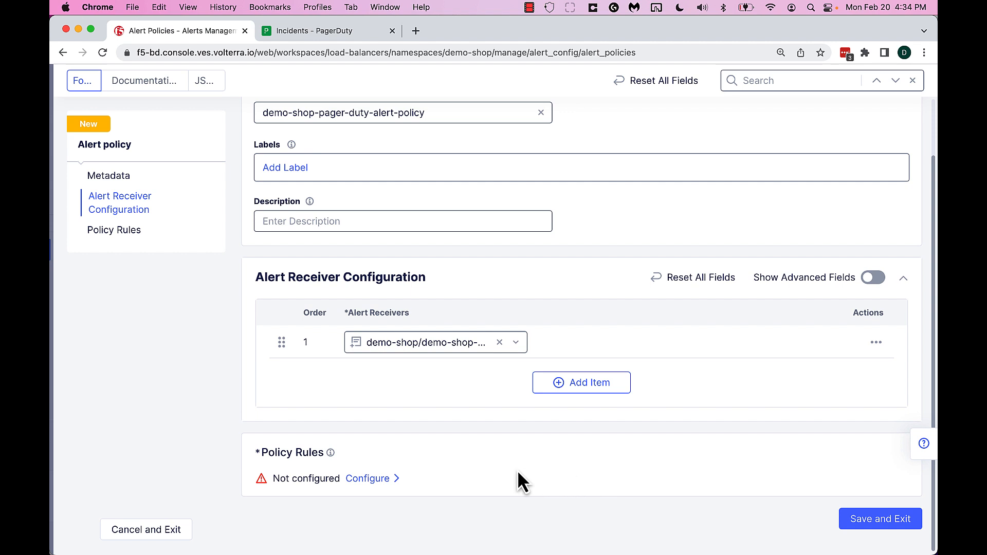
{"action": "left_click", "coordinate": [368, 479]}
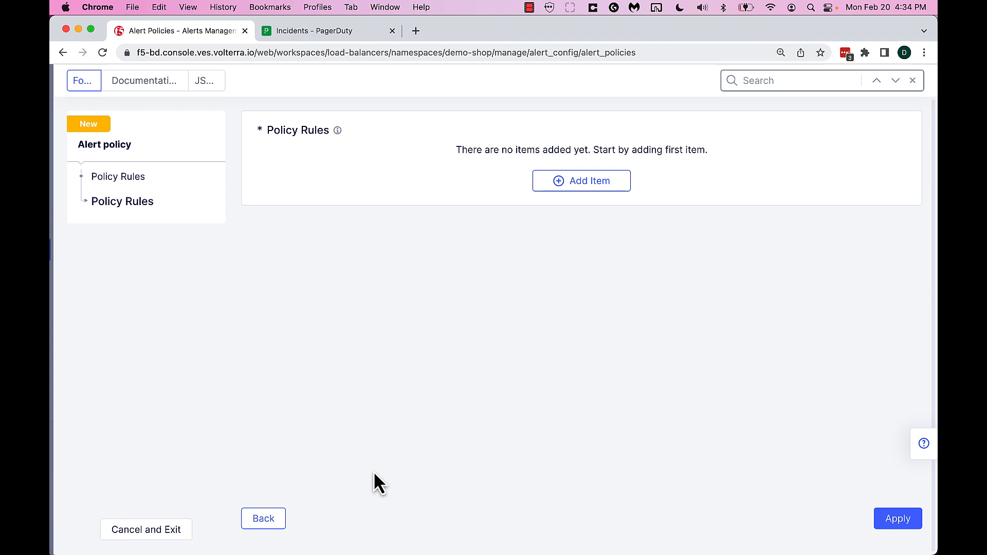
{"action": "left_click", "coordinate": [586, 189]}
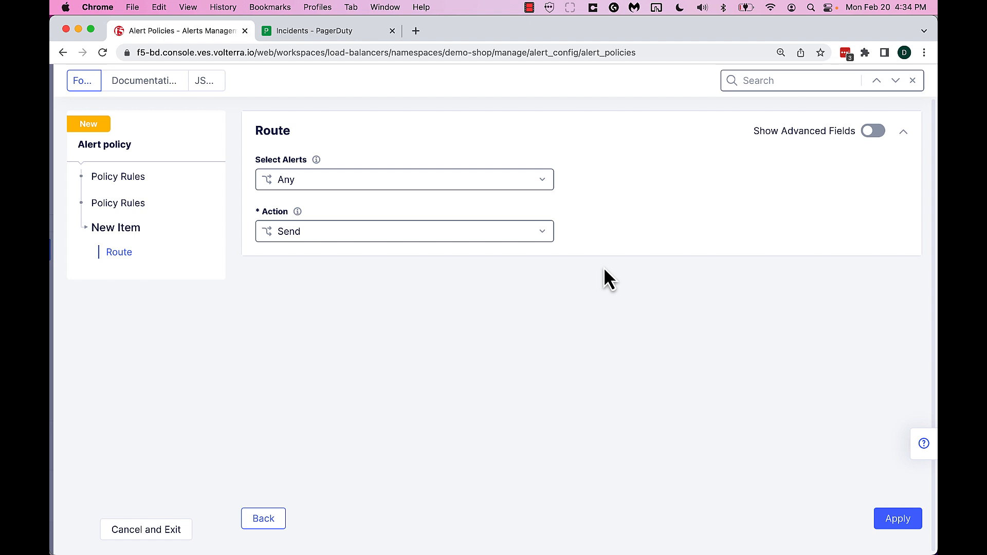
- Set the rule's alert selection to Matching Severity and review the available severity levels
{"action": "left_click", "coordinate": [546, 183]}
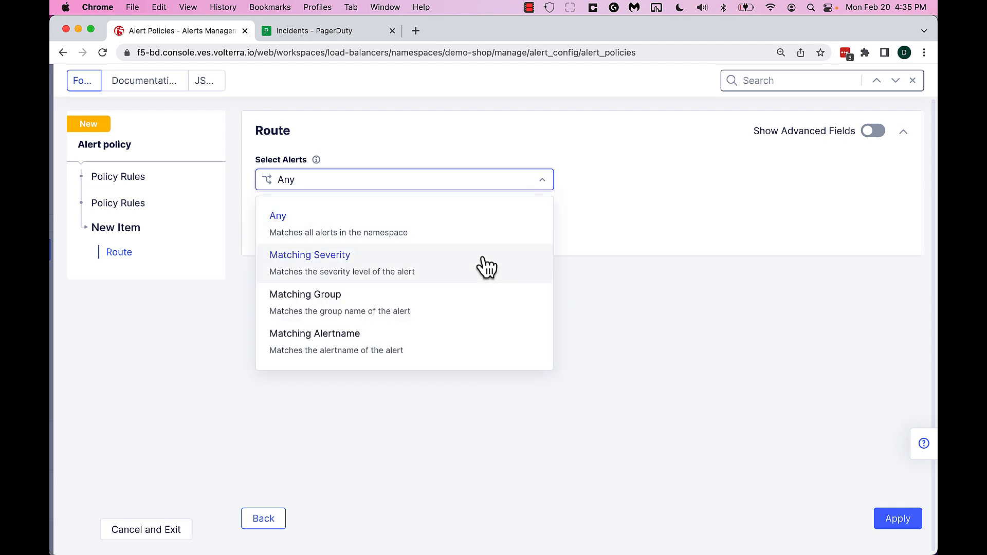
{"action": "left_click", "coordinate": [463, 267]}
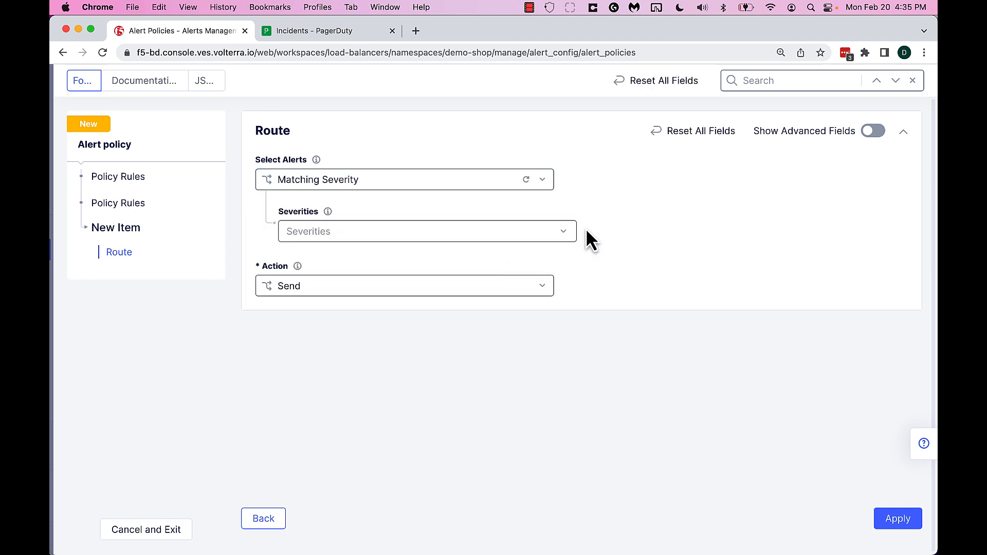
{"action": "left_click", "coordinate": [567, 235]}
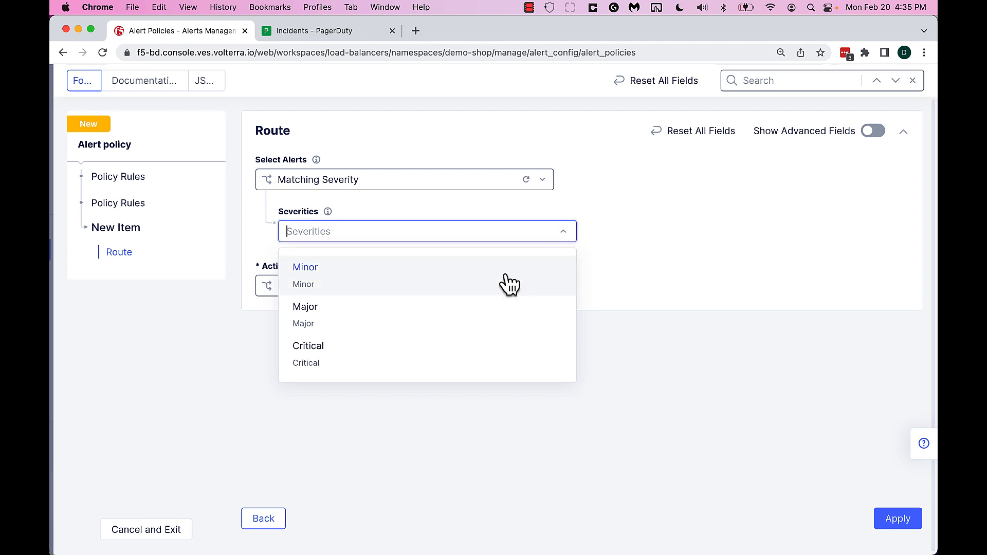
{"action": "left_click", "coordinate": [681, 244]}
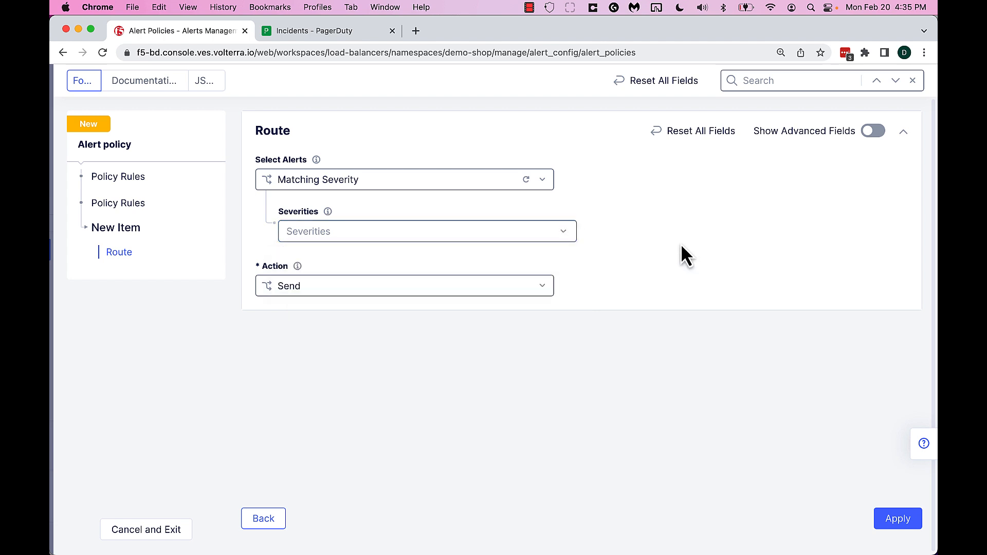
- Switch the rule's alert selection to Matching Alertname and browse the available alert names
{"action": "left_click", "coordinate": [542, 180]}
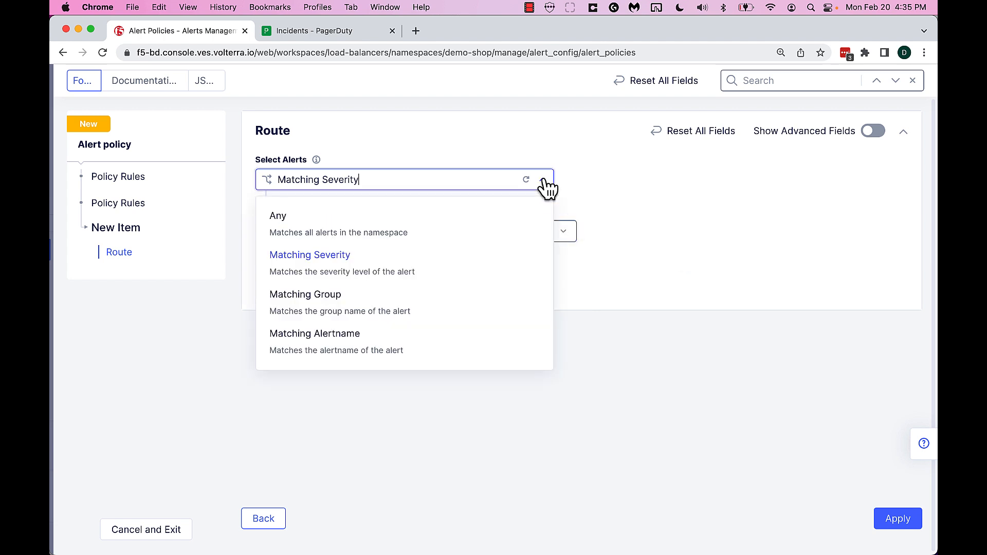
{"action": "left_click", "coordinate": [396, 345]}
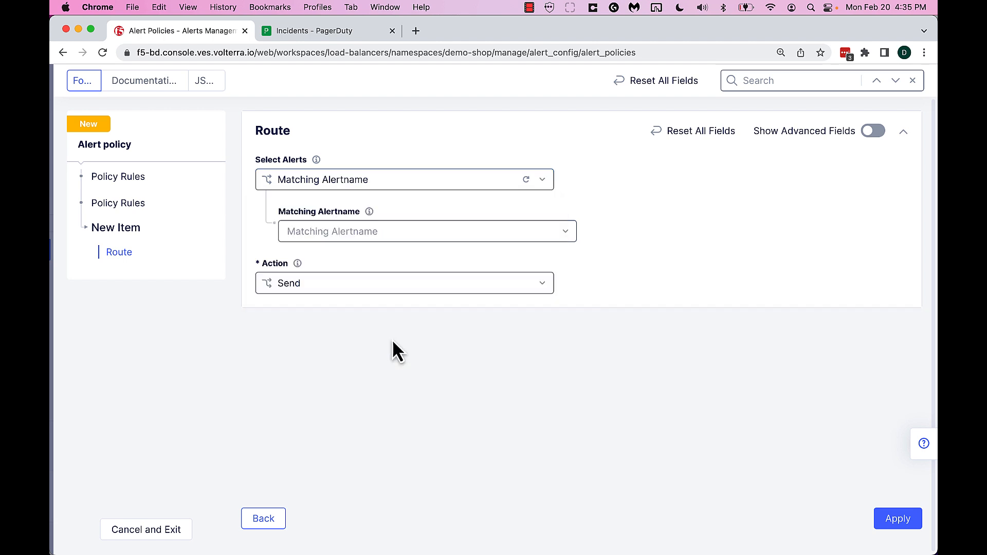
{"action": "left_click", "coordinate": [568, 238]}
{"action": "scroll", "coordinate": [507, 386], "scroll_direction": "down", "scroll_amount": 3}
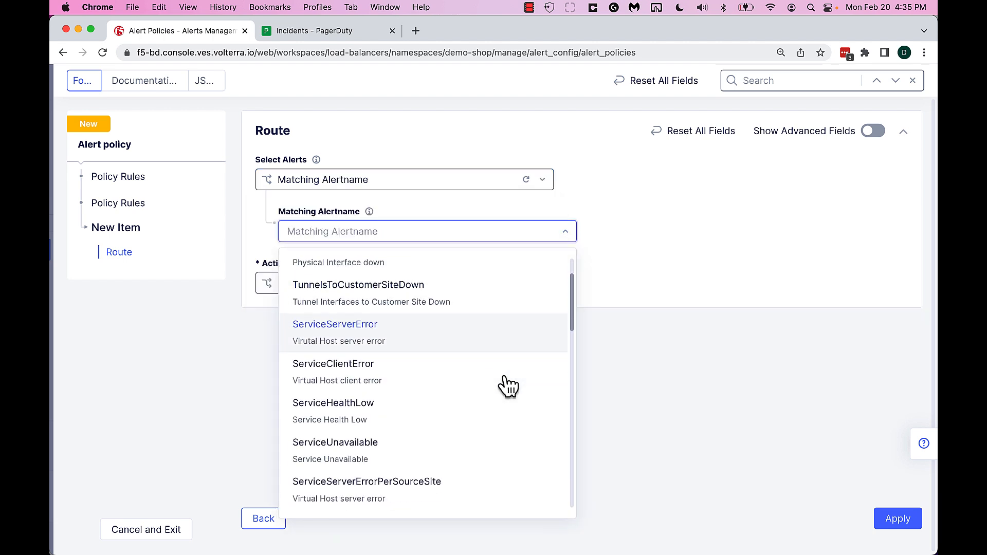
{"action": "scroll", "coordinate": [508, 386], "scroll_direction": "down", "scroll_amount": 5}
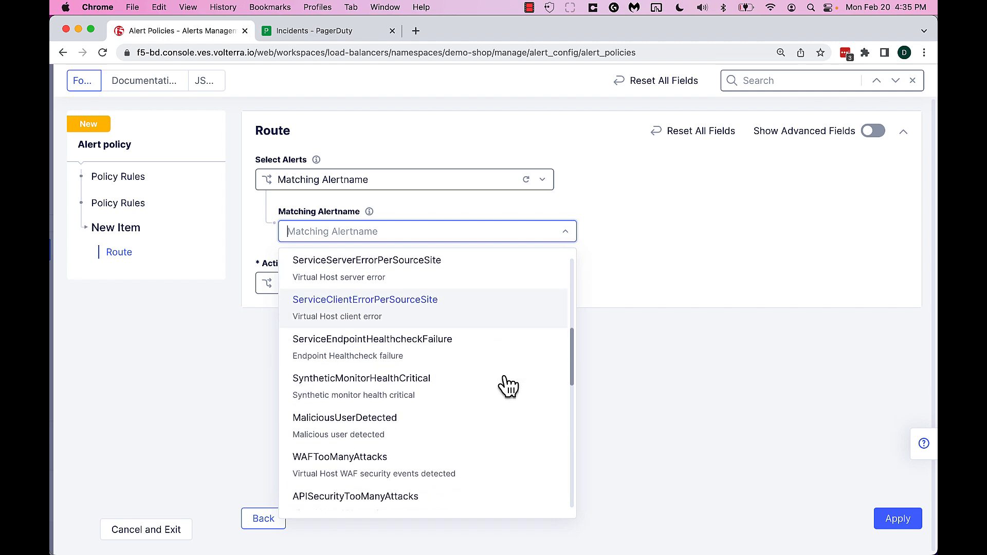
{"action": "scroll", "coordinate": [506, 385], "scroll_direction": "down", "scroll_amount": 2}
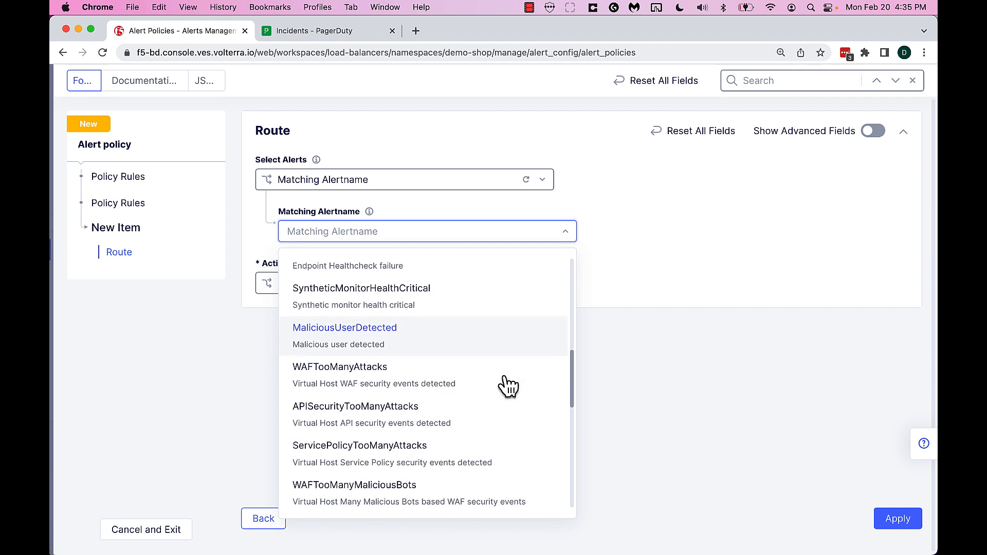
{"action": "left_click", "coordinate": [672, 269]}
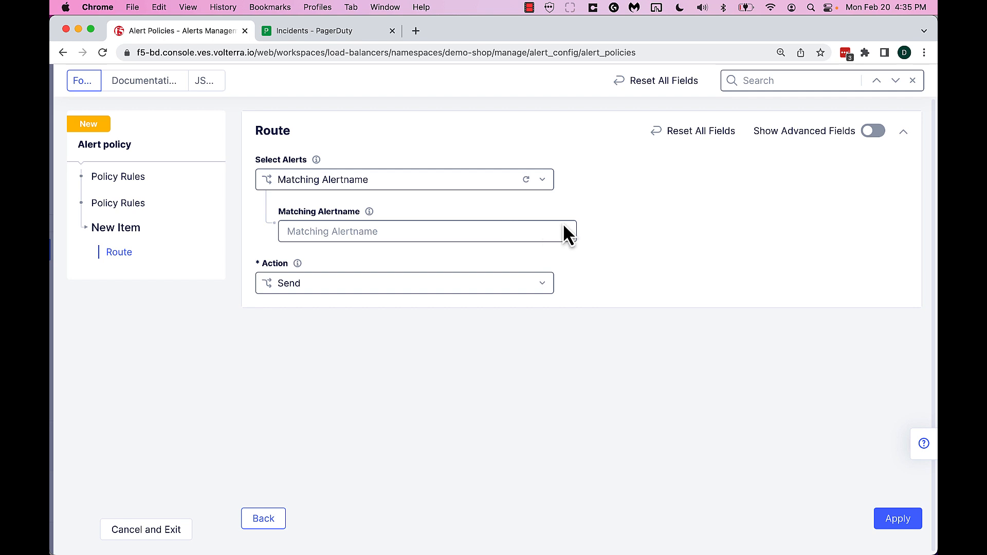
- Set the rule's alert selection to Matching Group with the Security group and apply the rule
{"action": "left_click", "coordinate": [542, 180]}
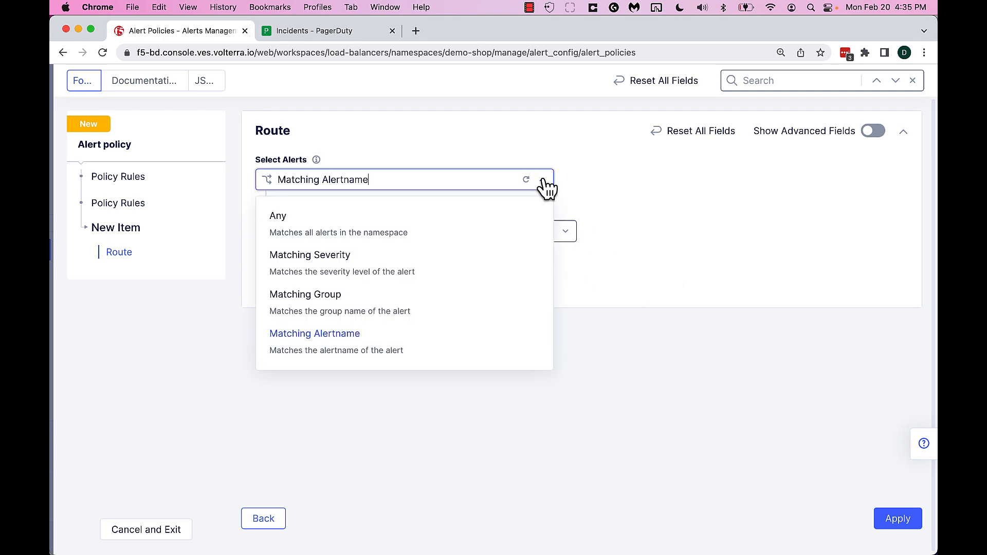
{"action": "left_click", "coordinate": [403, 303]}
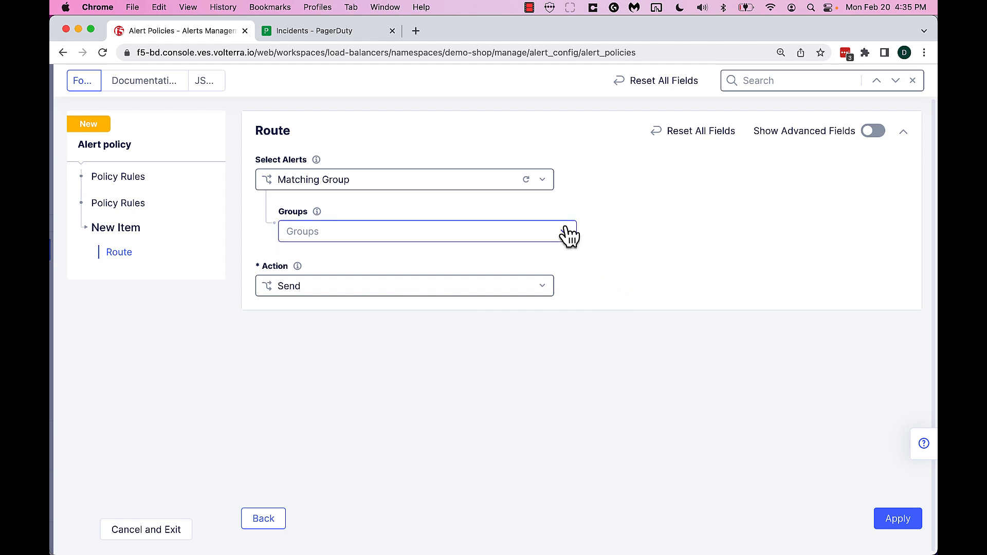
{"action": "left_click", "coordinate": [569, 236]}
{"action": "scroll", "coordinate": [468, 399], "scroll_direction": "down", "scroll_amount": 2}
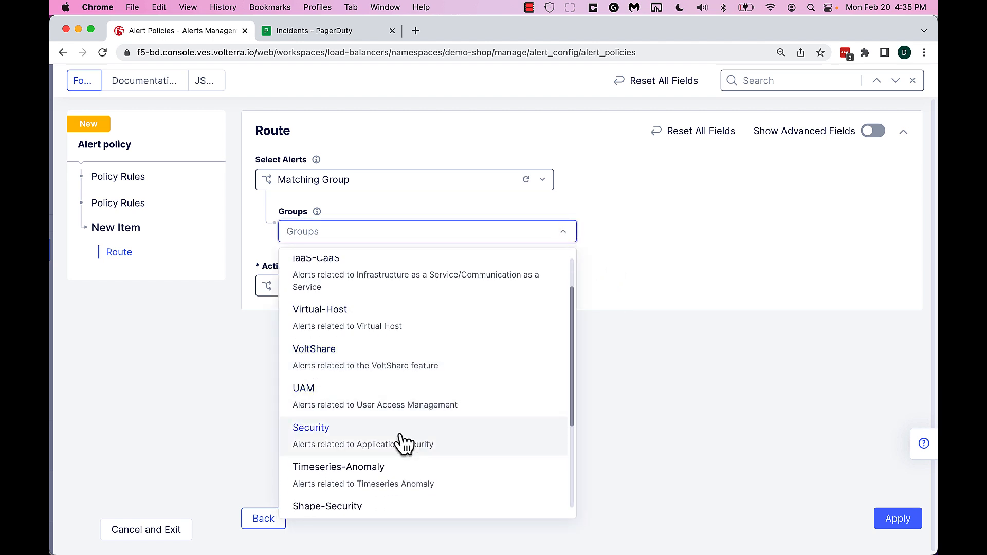
{"action": "left_click", "coordinate": [404, 444]}
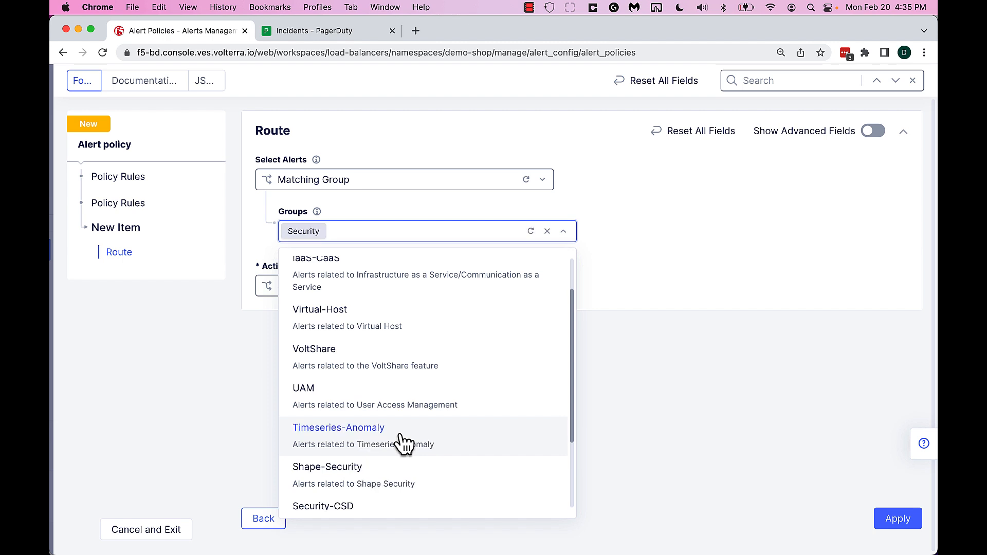
{"action": "left_click", "coordinate": [704, 295]}
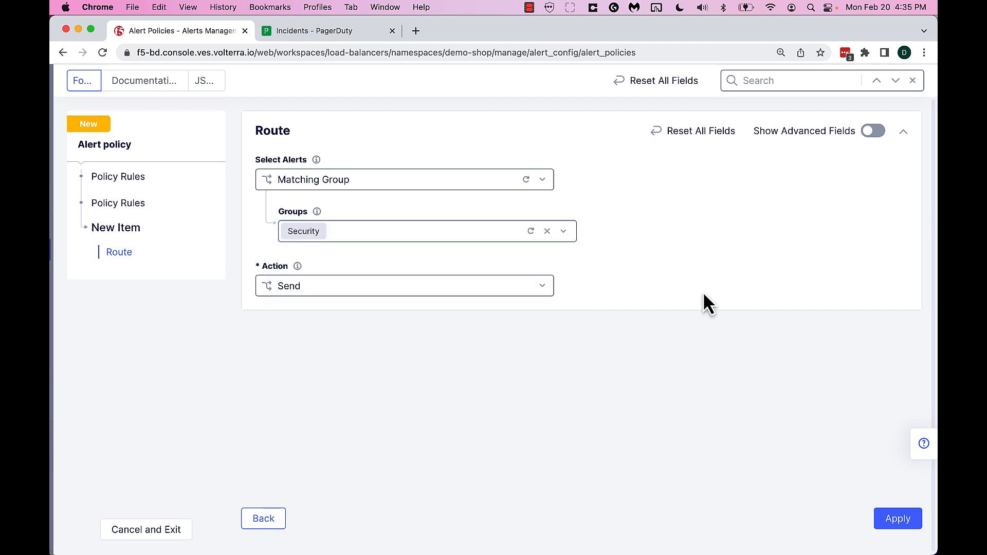
{"action": "left_click", "coordinate": [894, 521]}
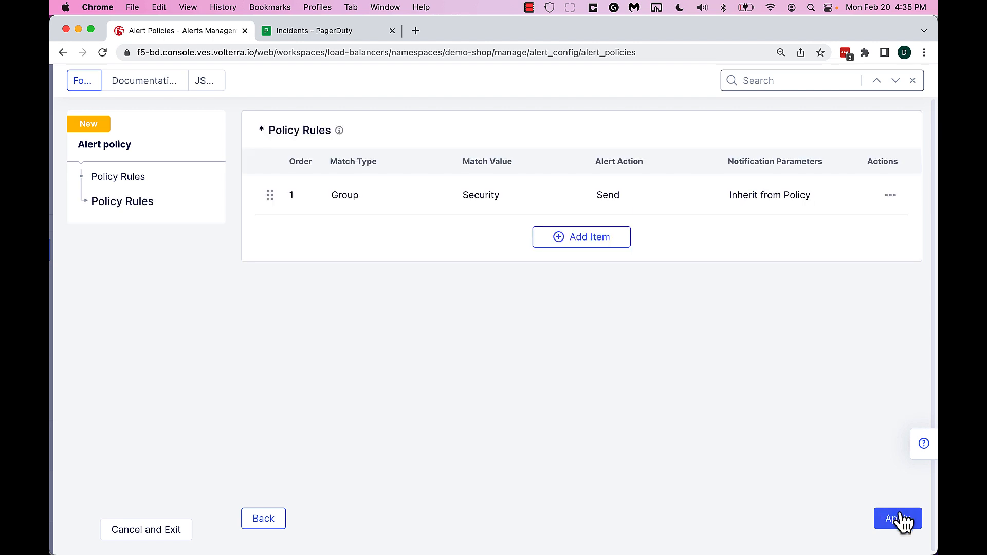
- Apply the configured policy rules and save the demo-shop-pager-duty-alert-policy alert policy
{"action": "left_click", "coordinate": [899, 520]}
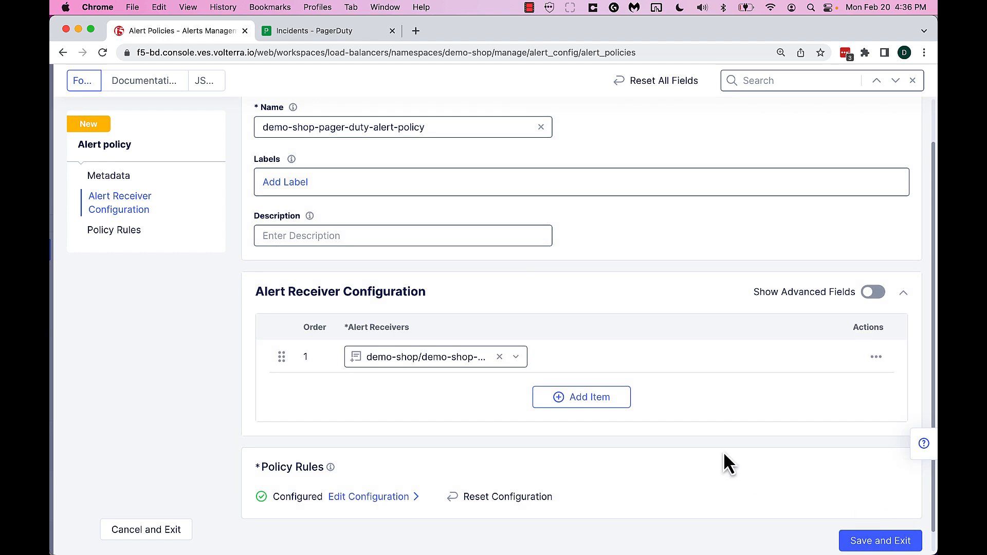
{"action": "scroll", "coordinate": [723, 452], "scroll_direction": "down", "scroll_amount": 1}
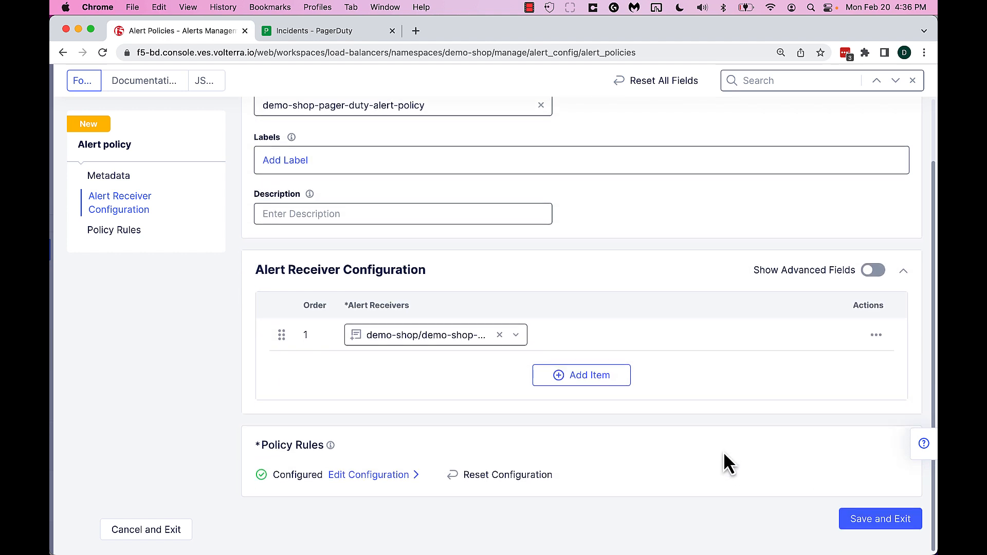
{"action": "left_click", "coordinate": [880, 520]}
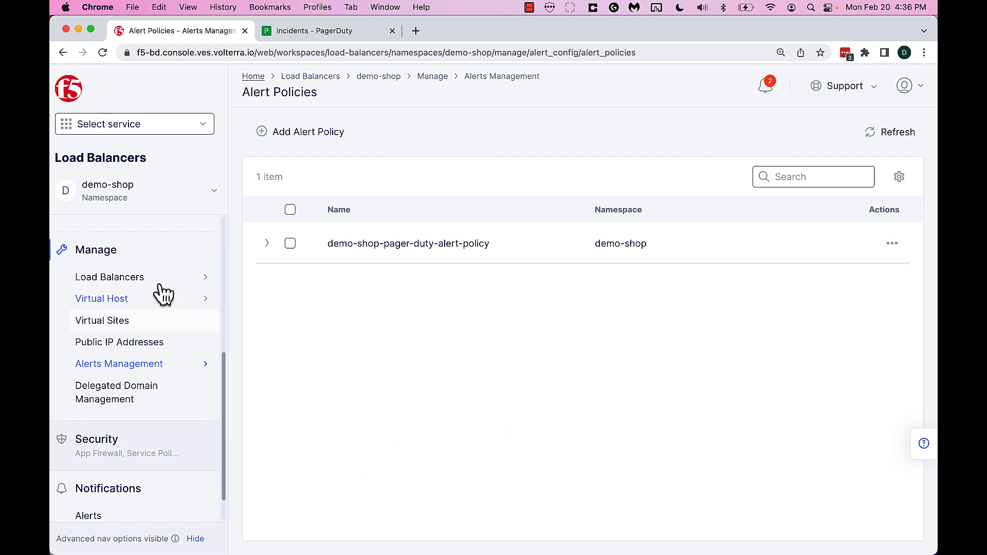
- Add demo-shop/demo-shop-pager-duty-alert-policy to the namespace's active alert policies and save the selection
{"action": "mouse_move", "coordinate": [119, 375]}
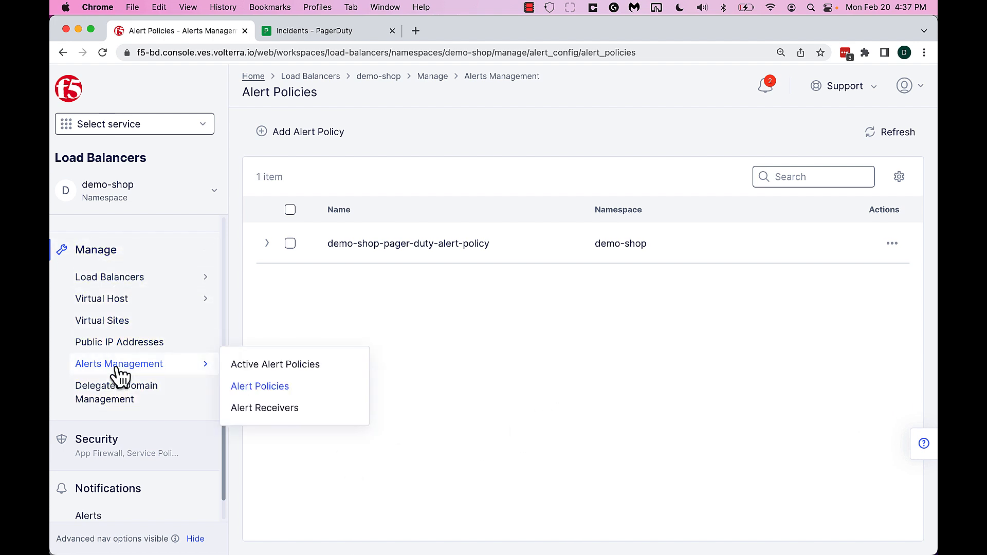
{"action": "left_click", "coordinate": [278, 366]}
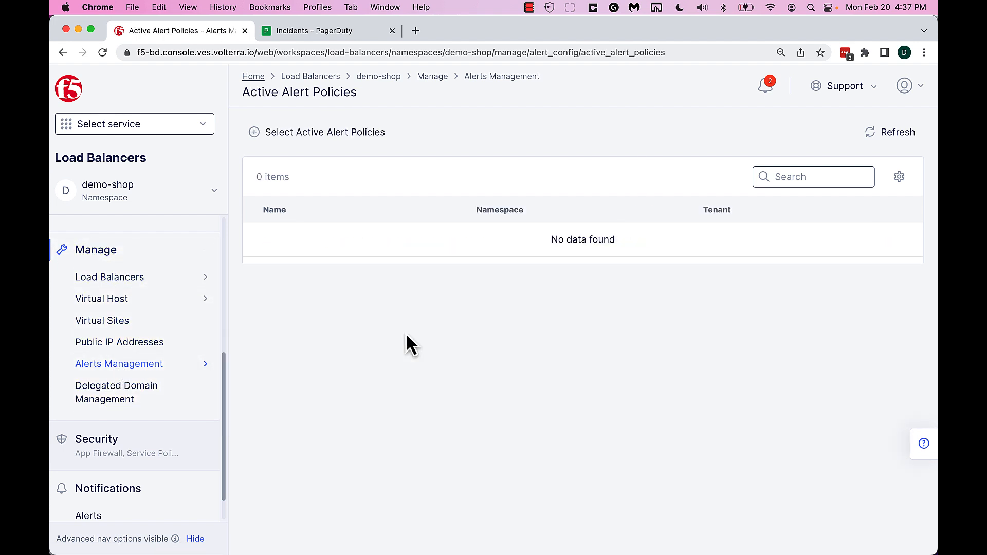
{"action": "left_click", "coordinate": [329, 135]}
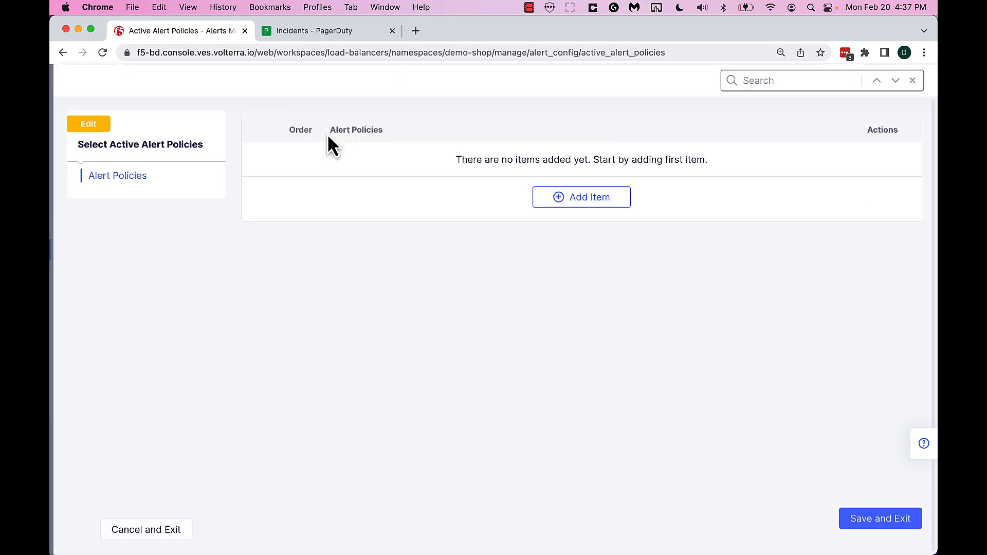
{"action": "left_click", "coordinate": [582, 200]}
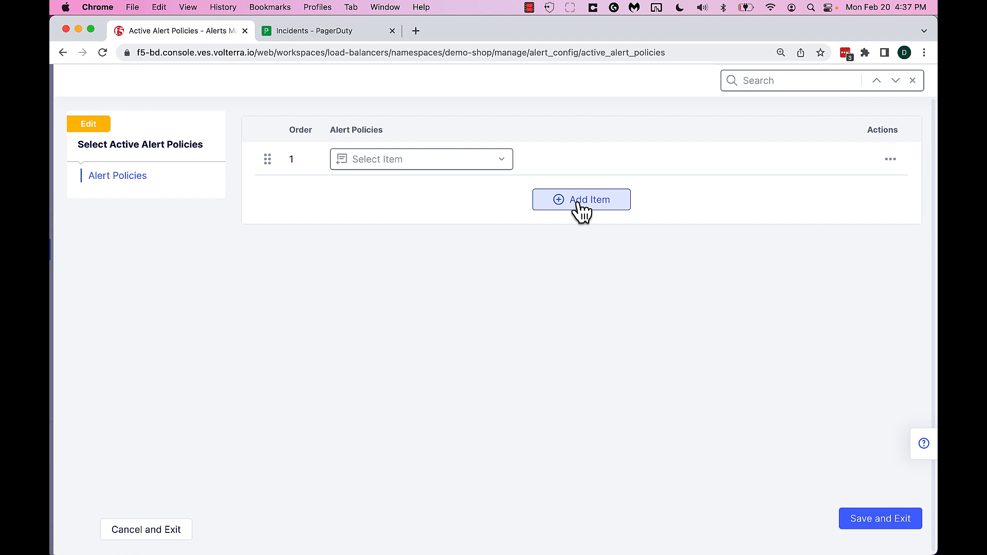
{"action": "left_click", "coordinate": [502, 161]}
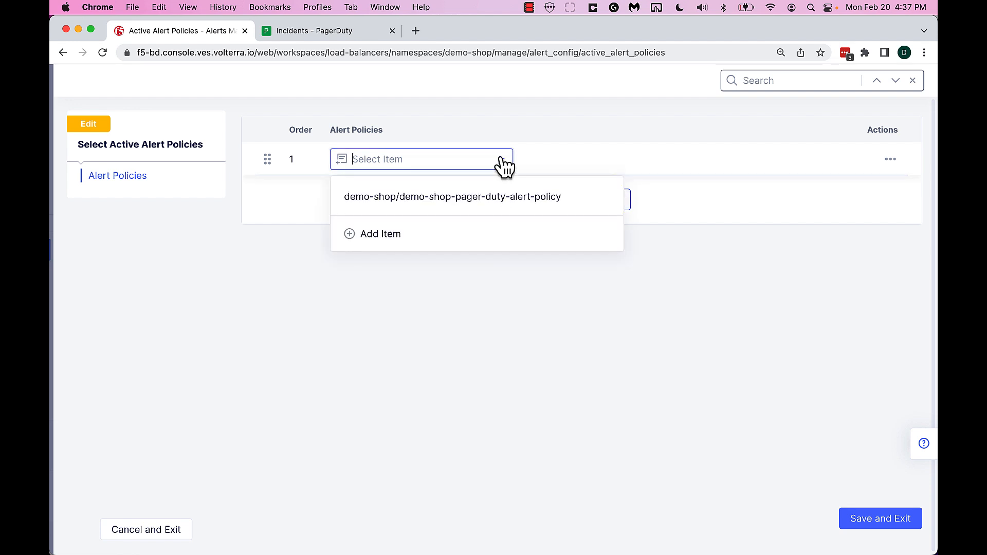
{"action": "left_click", "coordinate": [496, 198]}
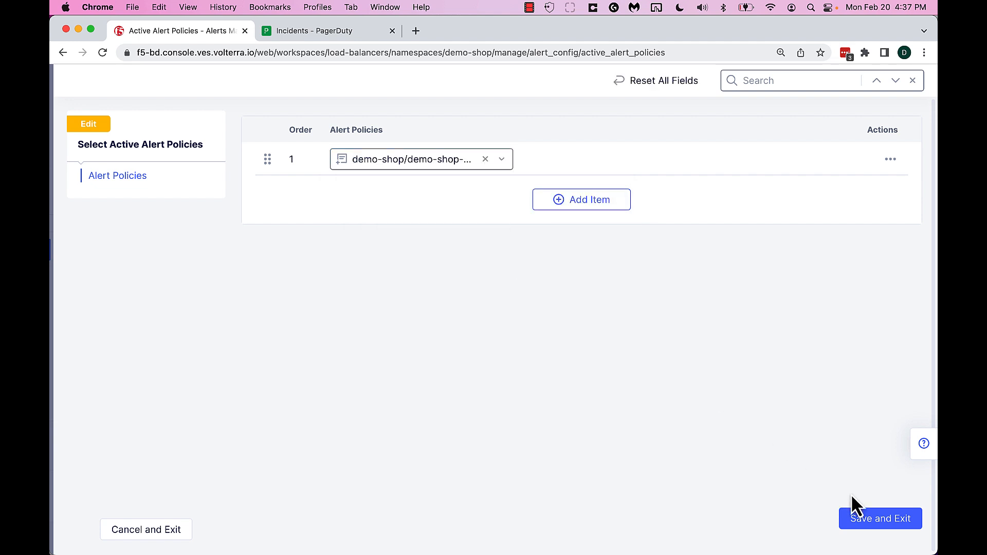
{"action": "left_click", "coordinate": [869, 522]}
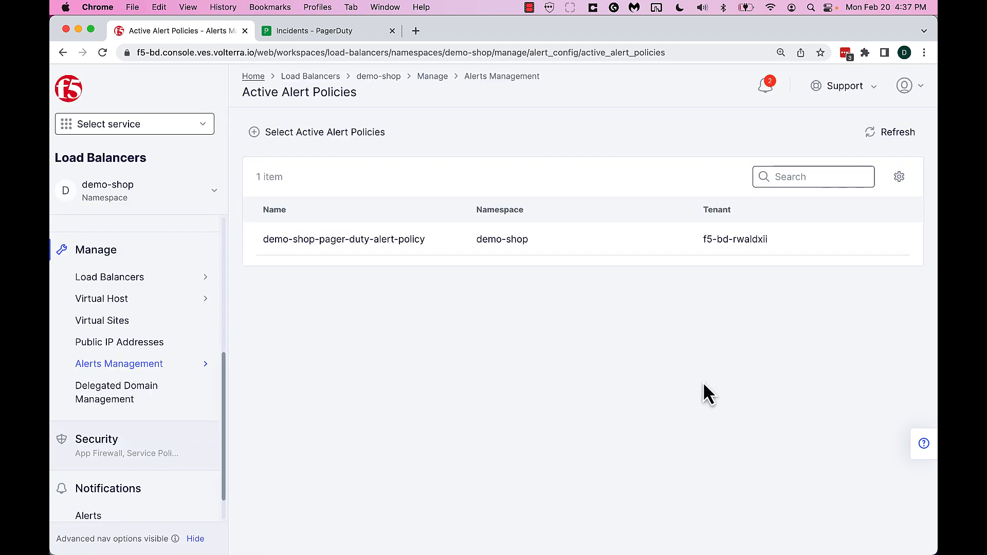
- Switch to PagerDuty, list all incidents, and open the most recent Custom Event Transform incident to view its alerts
{"action": "left_click", "coordinate": [310, 30]}
{"action": "left_click", "coordinate": [220, 86]}
{"action": "mouse_move", "coordinate": [190, 97]}
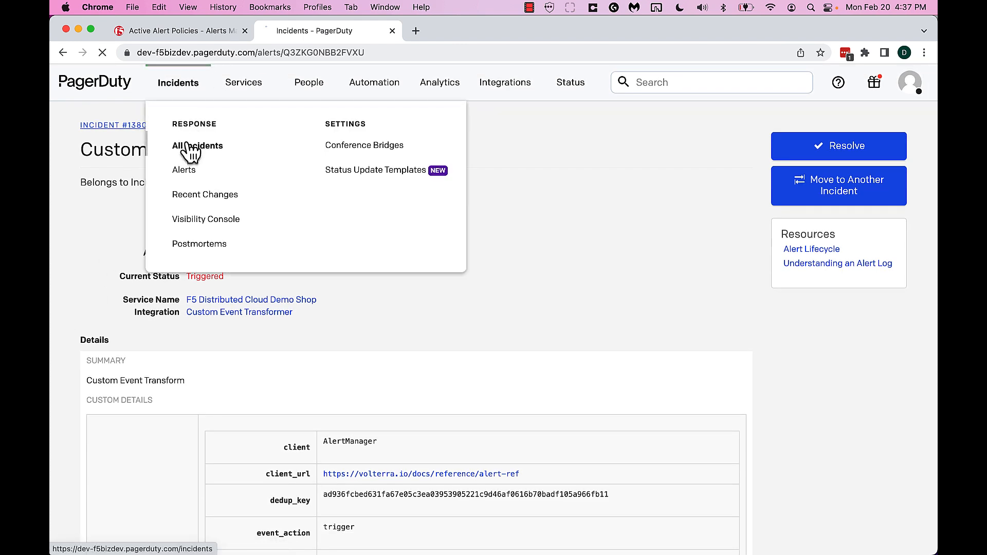
{"action": "left_click", "coordinate": [183, 148]}
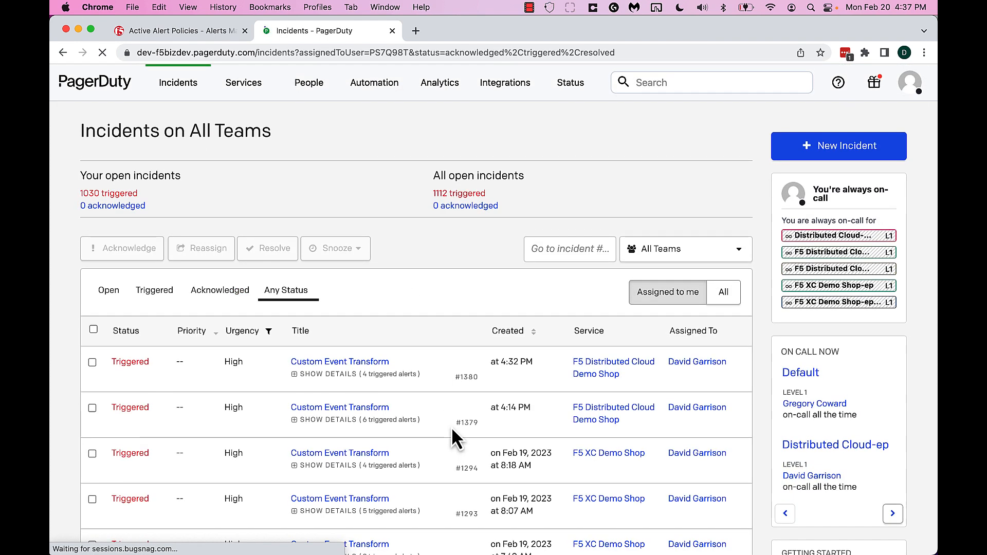
{"action": "left_click", "coordinate": [363, 362]}
{"action": "scroll", "coordinate": [364, 371], "scroll_direction": "down", "scroll_amount": 10}
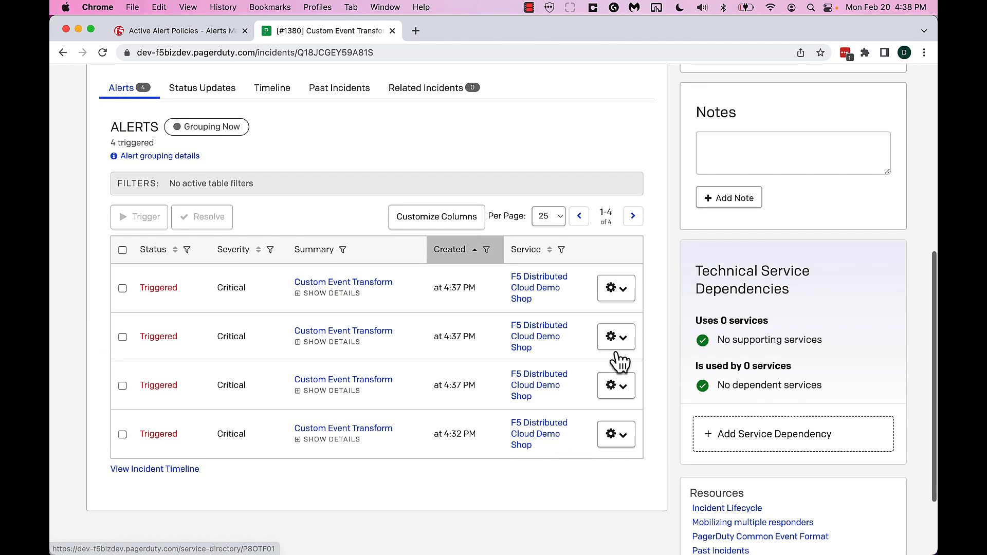
- Open the details of the first alert in the incident and examine its custom details, including labels and annotations
{"action": "left_click", "coordinate": [617, 288]}
{"action": "left_click", "coordinate": [528, 317]}
{"action": "scroll", "coordinate": [527, 316], "scroll_direction": "down", "scroll_amount": 10}
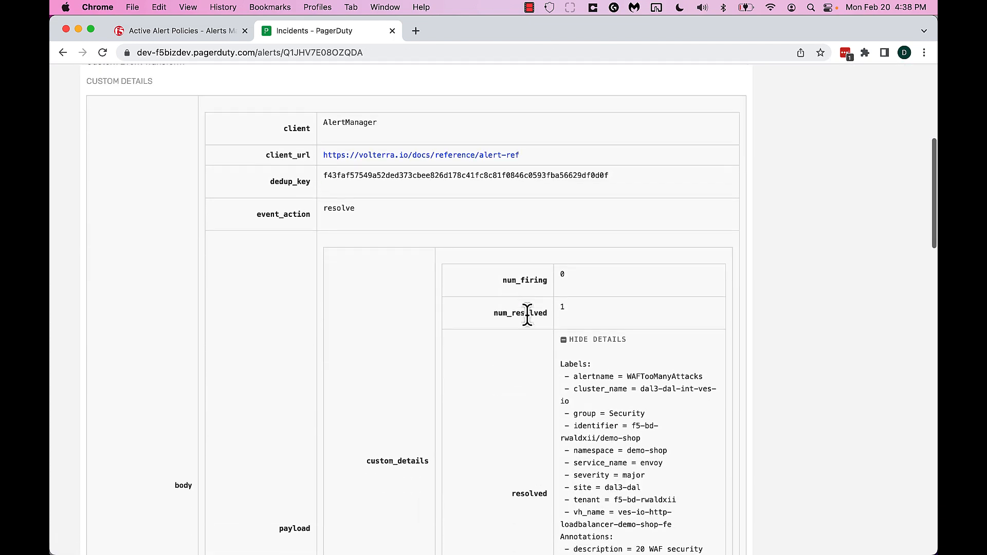
{"action": "scroll", "coordinate": [687, 375], "scroll_direction": "down", "scroll_amount": 3}
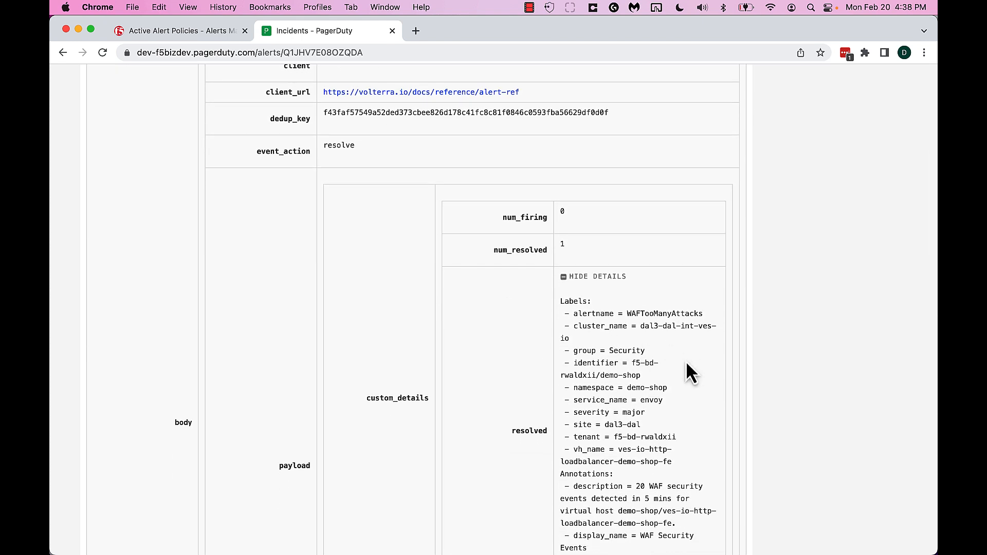
{"action": "scroll", "coordinate": [689, 371], "scroll_direction": "down", "scroll_amount": 4}
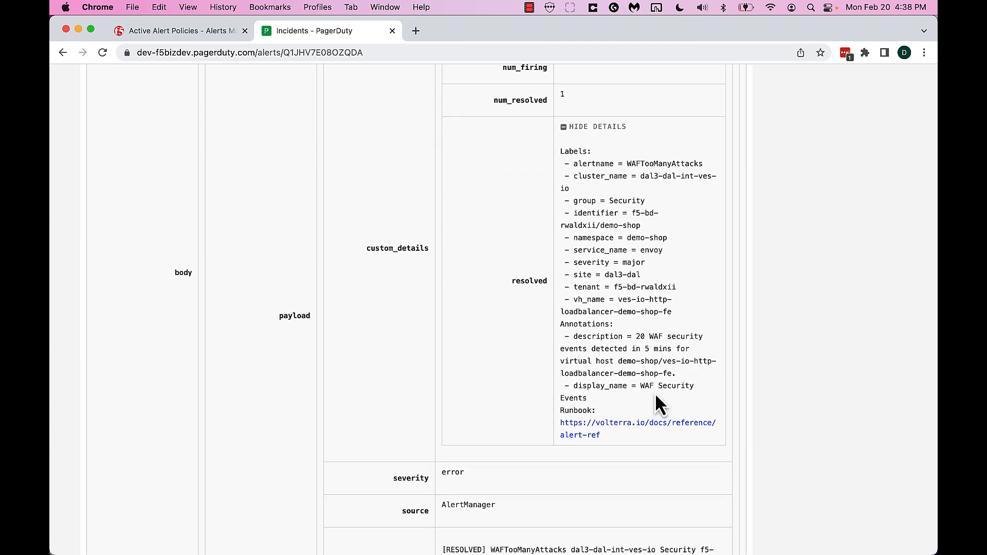